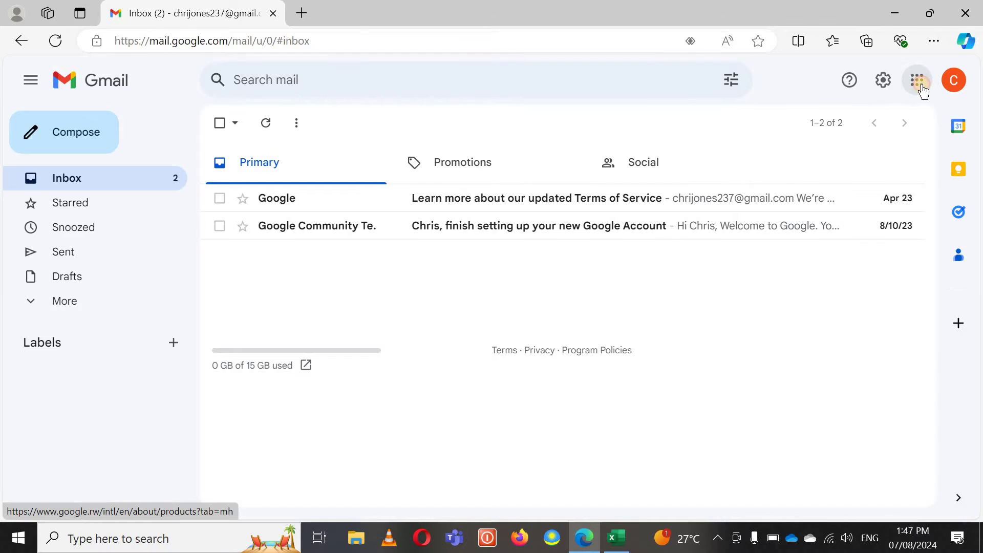
Step: Open Google Contacts from Gmail's apps grid, showing the single saved contact
left_click(918, 81)
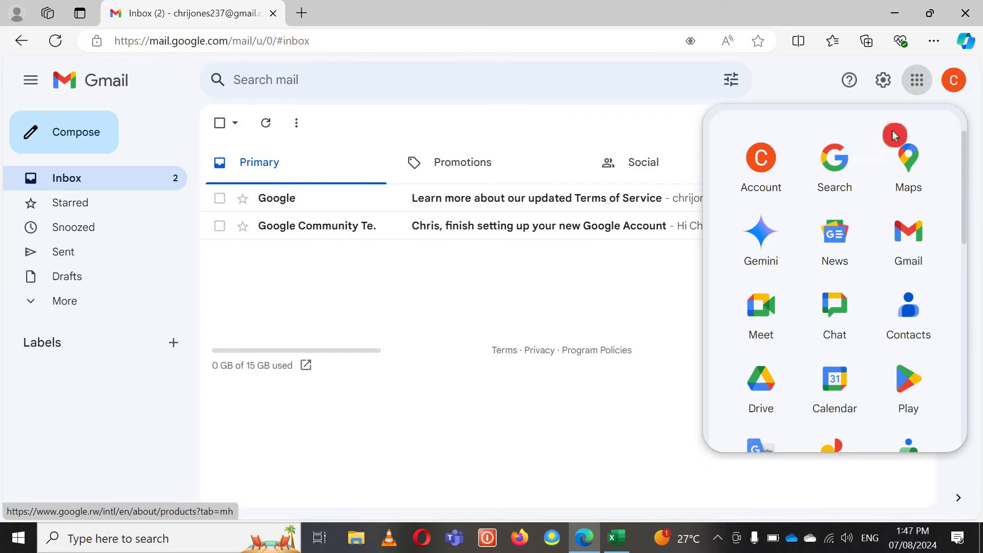
left_click(913, 328)
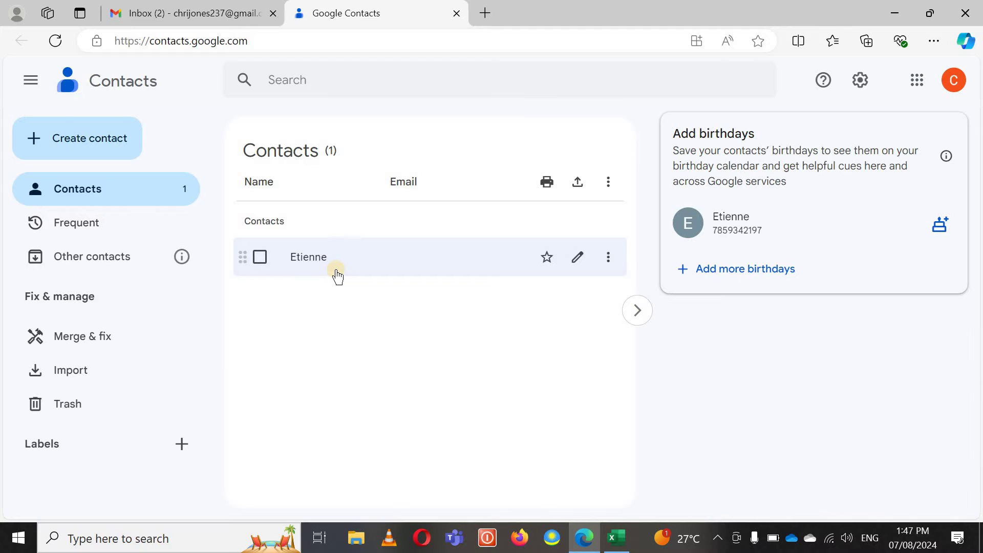
left_click(106, 179)
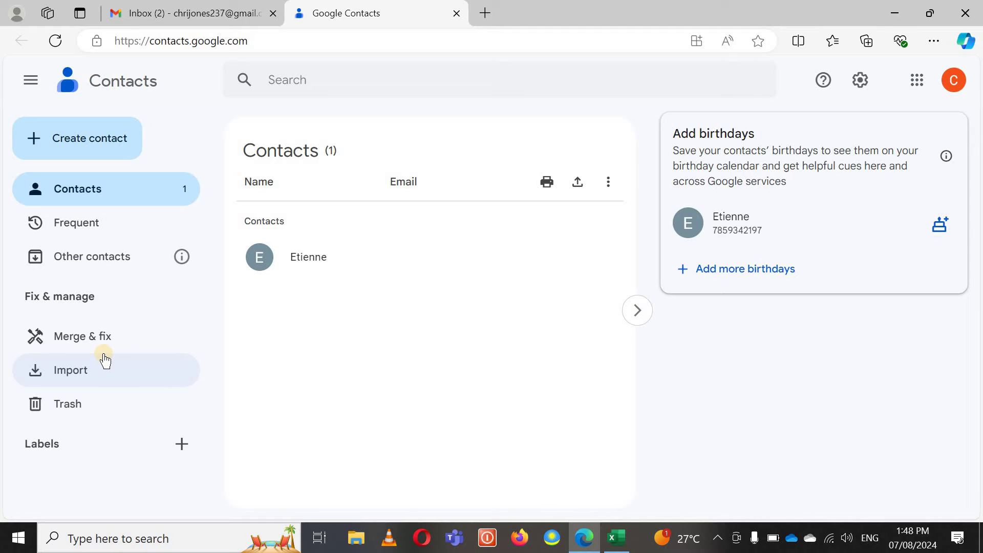
Step: Start a single new contact and look over its empty name, email, phone and address fields
left_click(106, 156)
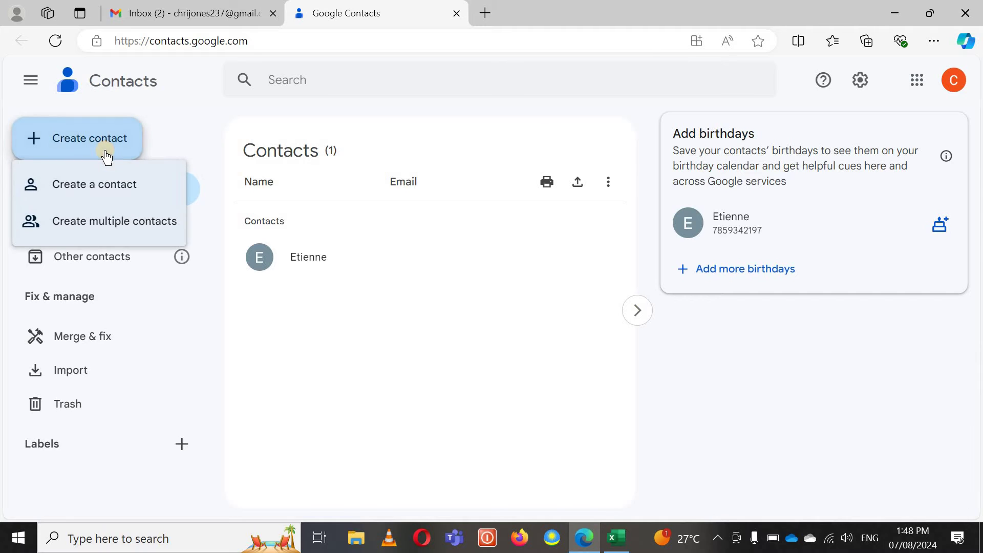
left_click(109, 188)
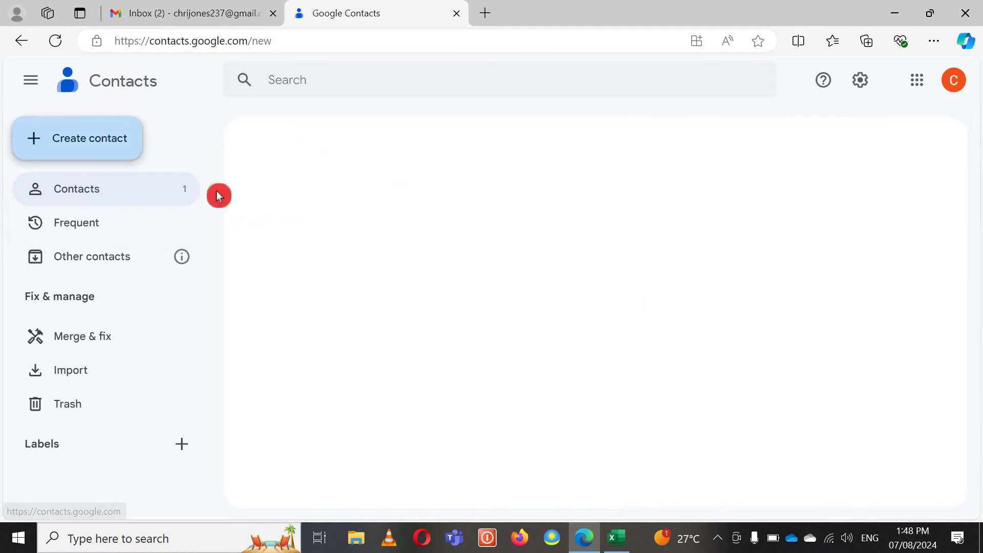
scroll(409, 325, "down", 3)
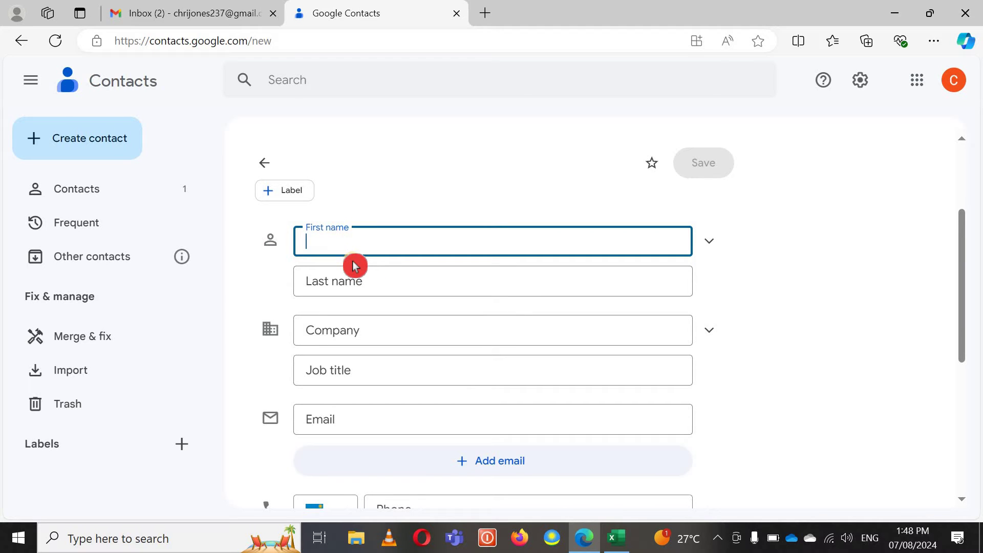
scroll(389, 284, "down", 1)
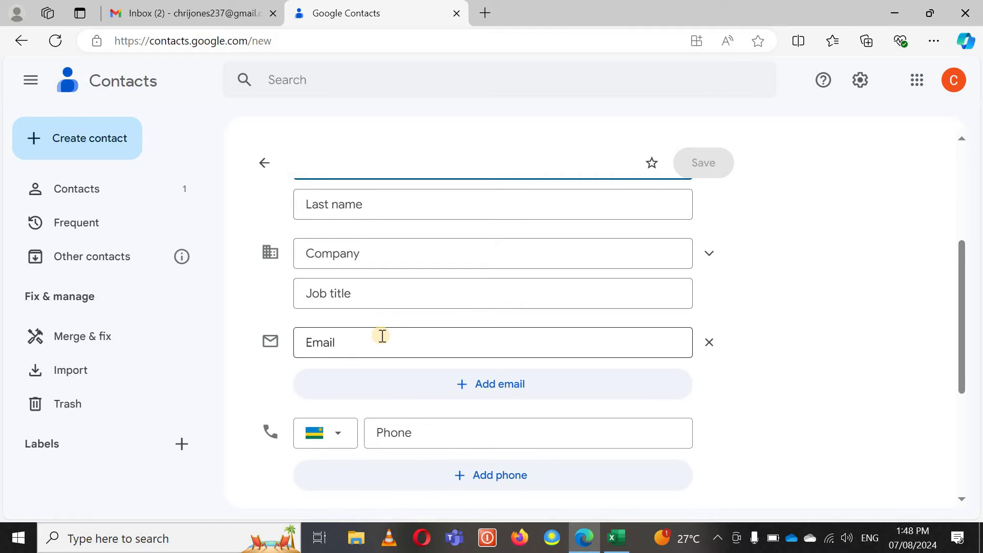
scroll(382, 336, "up", 2)
scroll(368, 301, "up", 2)
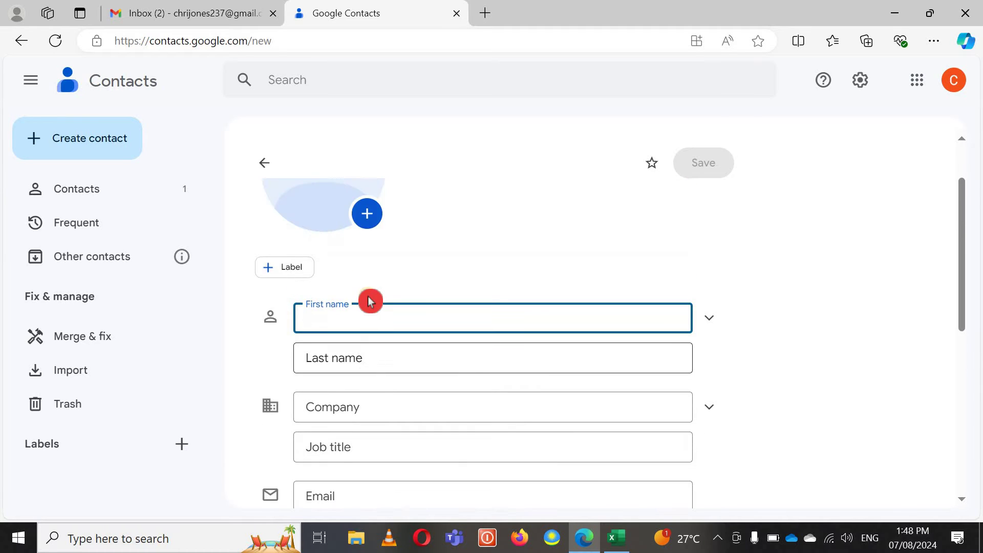
scroll(361, 287, "down", 2)
scroll(342, 256, "down", 2)
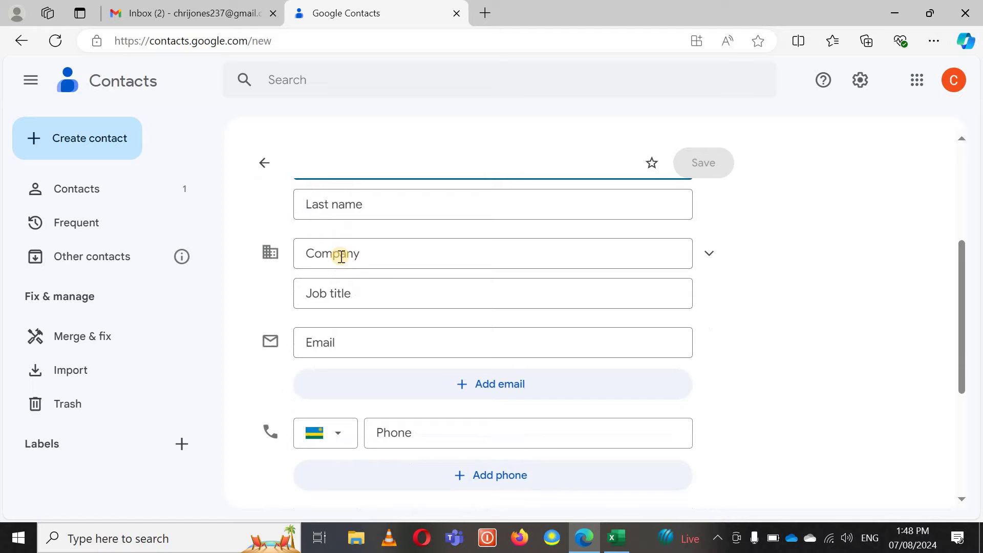
scroll(342, 256, "down", 2)
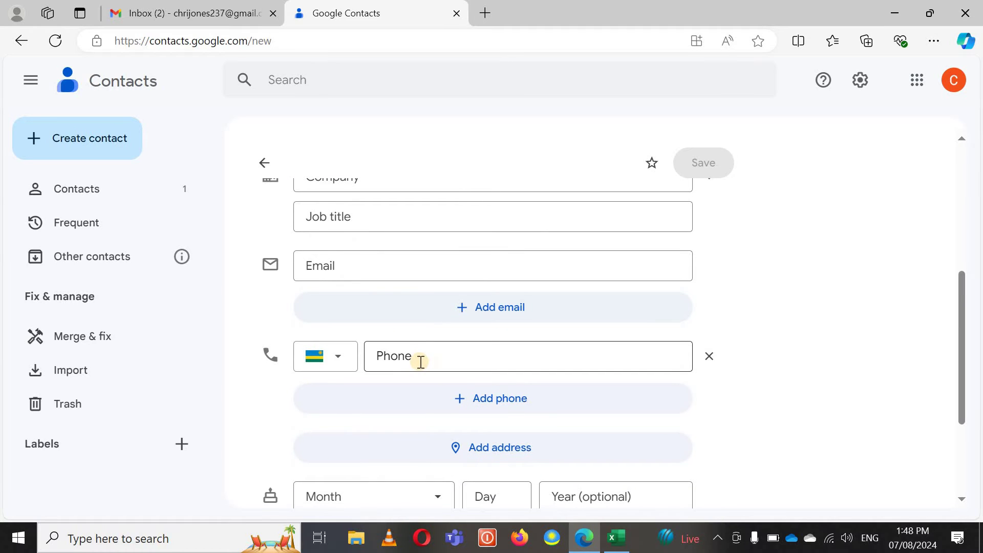
scroll(420, 362, "up", 3)
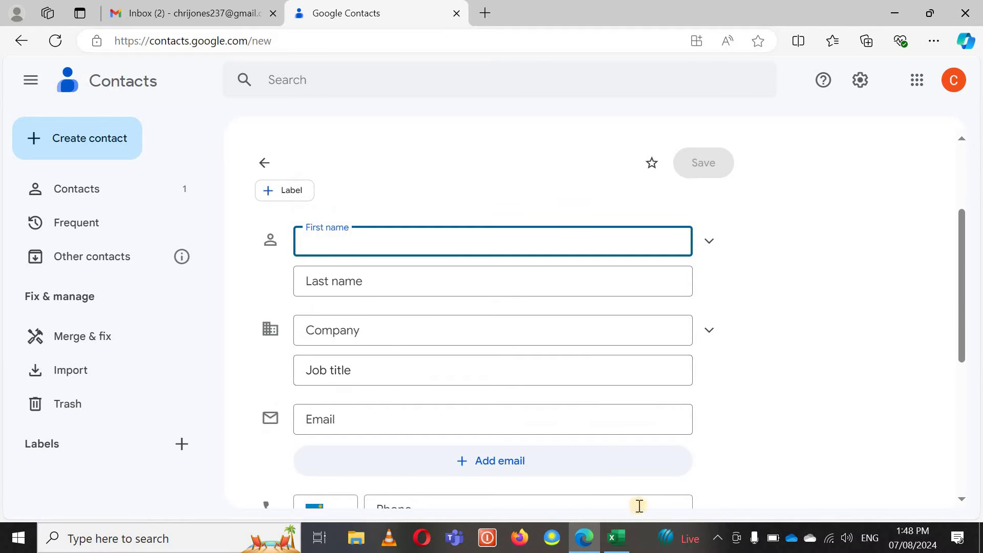
Step: Copy the first trainee's name from cell B4 into the contact's First name field
left_click(627, 536)
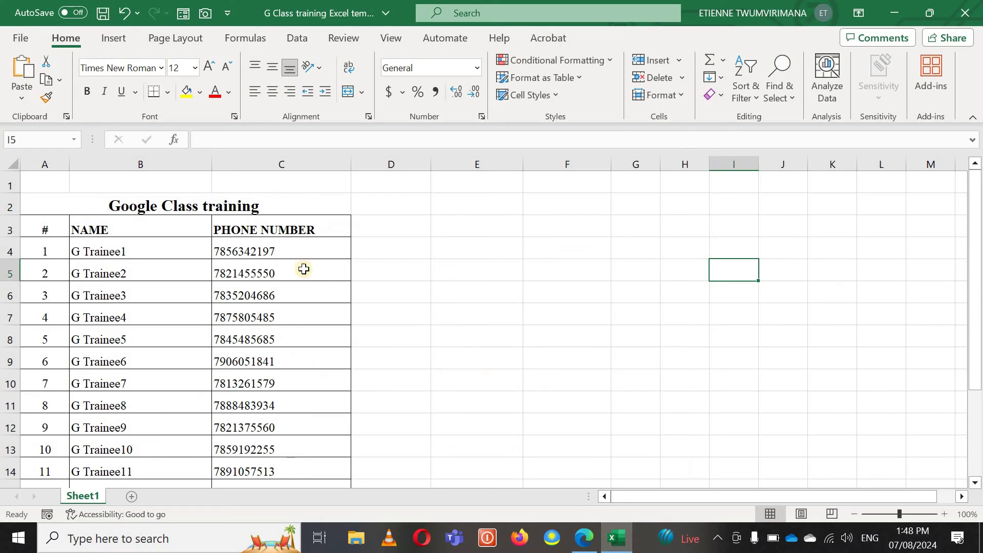
left_click(158, 251)
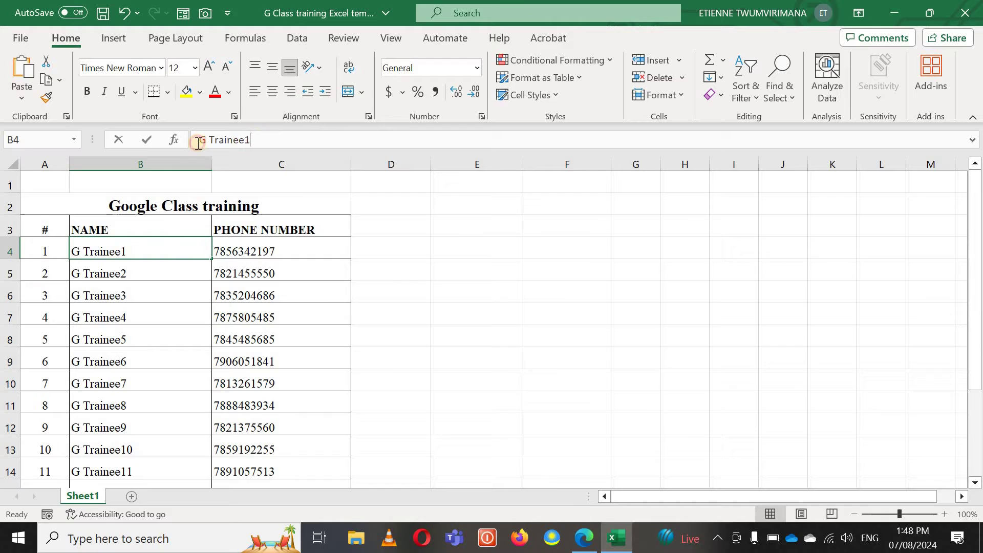
left_click_drag(199, 139, 239, 139)
right_click(239, 139)
left_click(286, 172)
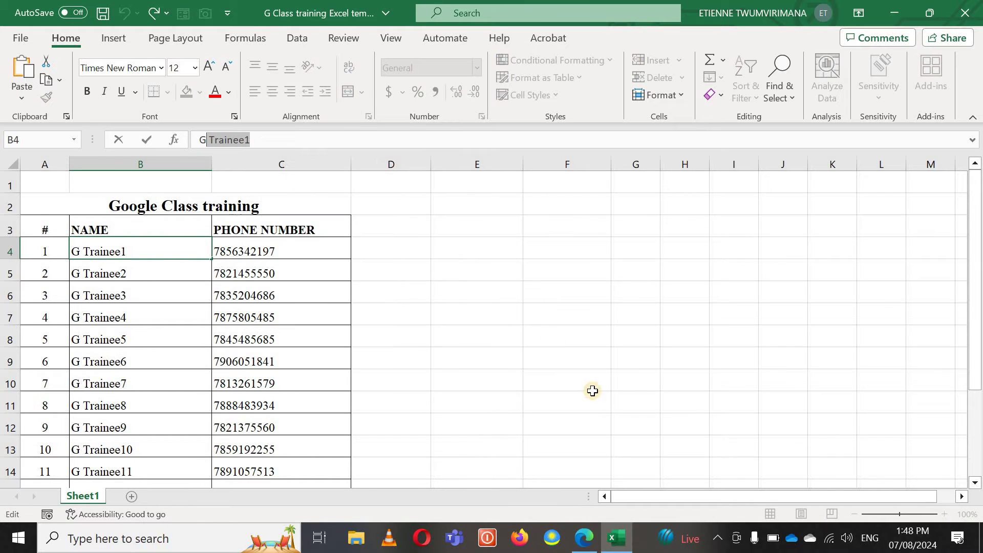
left_click(586, 538)
left_click(379, 251)
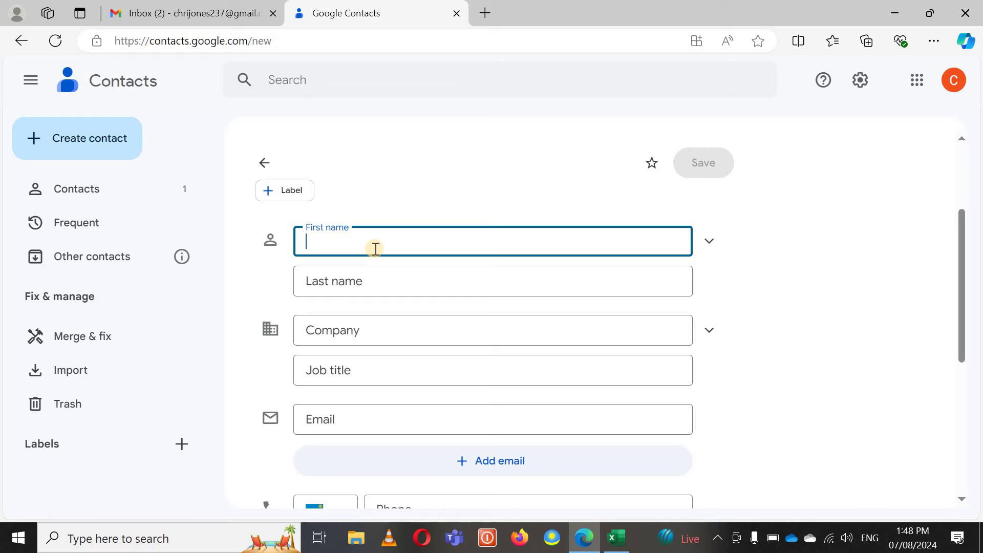
key("ctrl+v")
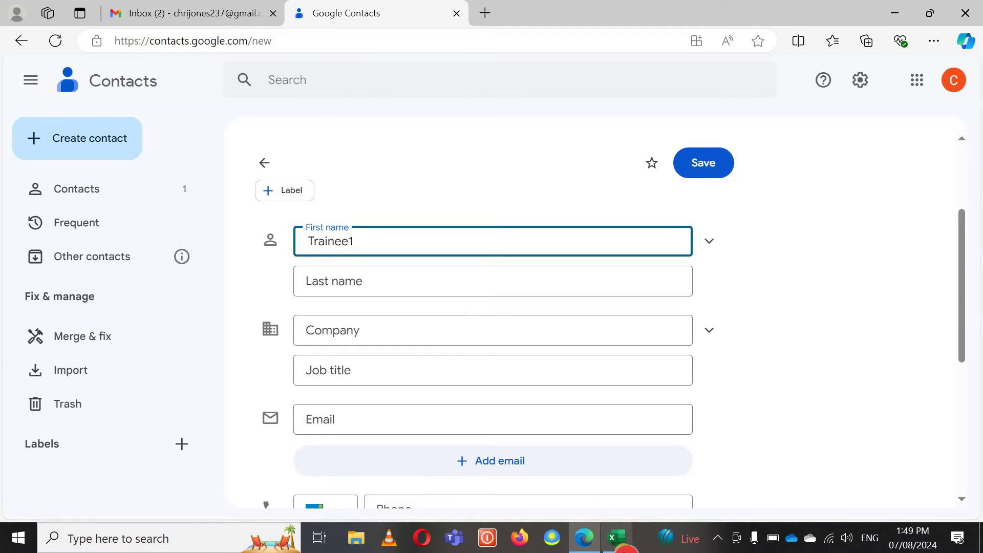
Step: Copy the first trainee's phone number from cell C4 into the contact's Phone field
left_click(617, 540)
left_click(246, 252)
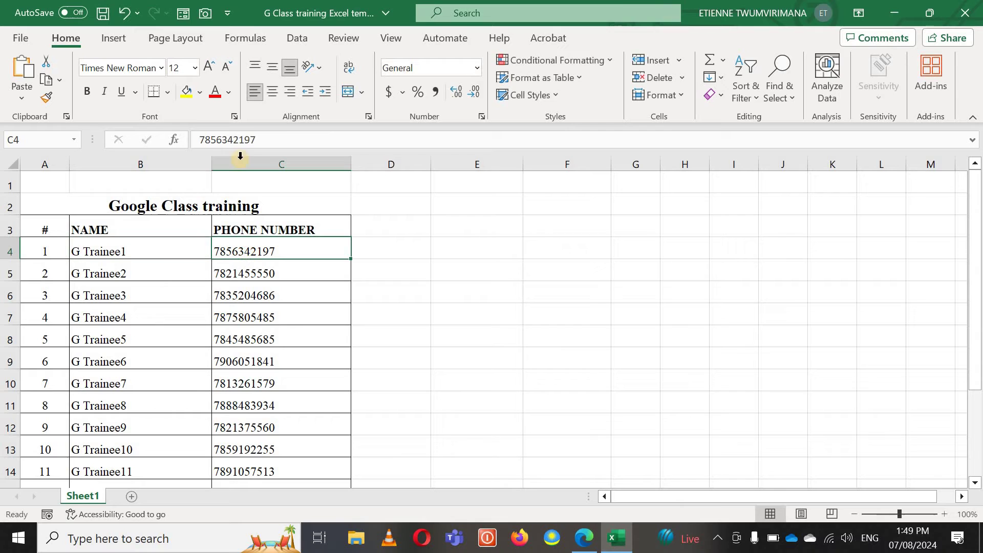
left_click_drag(199, 140, 314, 143)
right_click(229, 140)
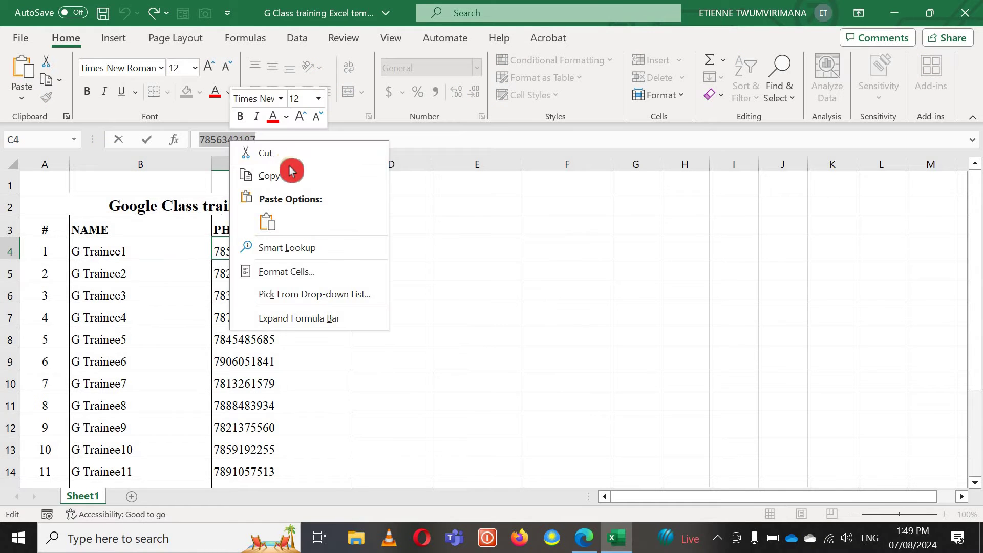
left_click(268, 175)
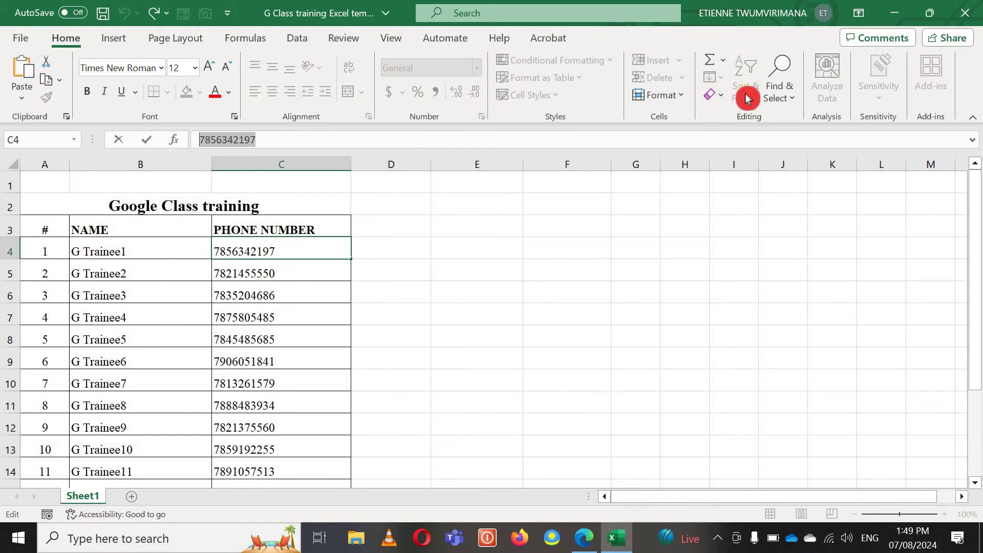
left_click(585, 538)
scroll(384, 423, "down", 3)
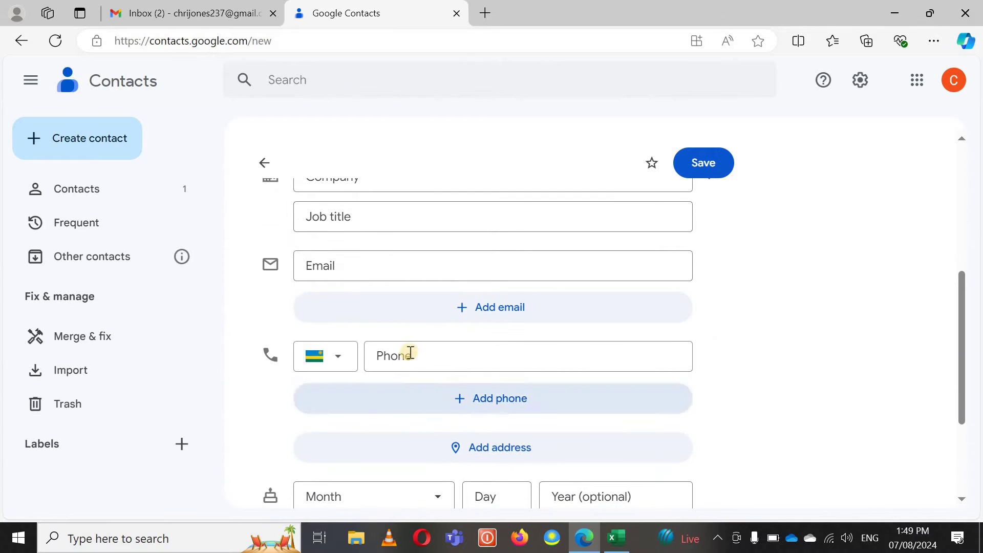
left_click(411, 352)
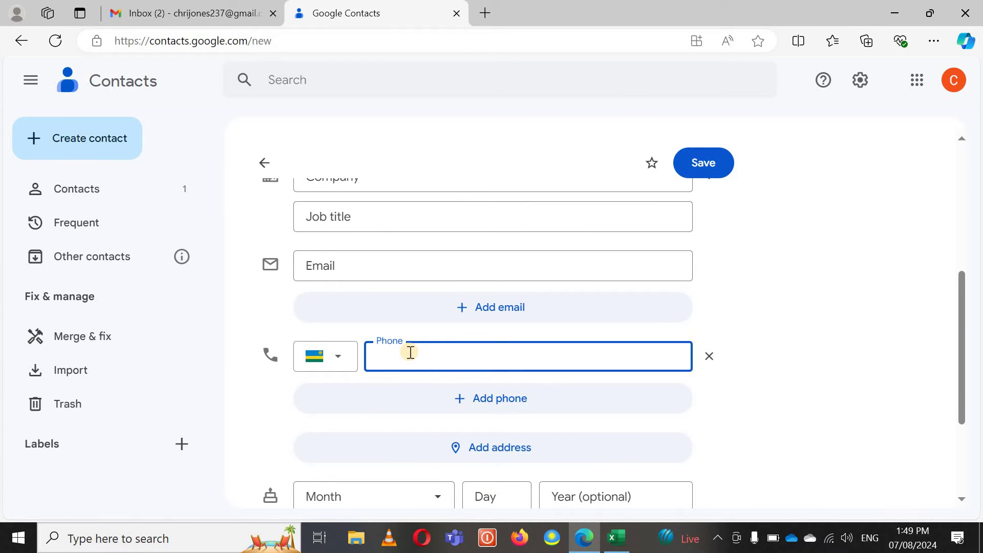
key("ctrl+v")
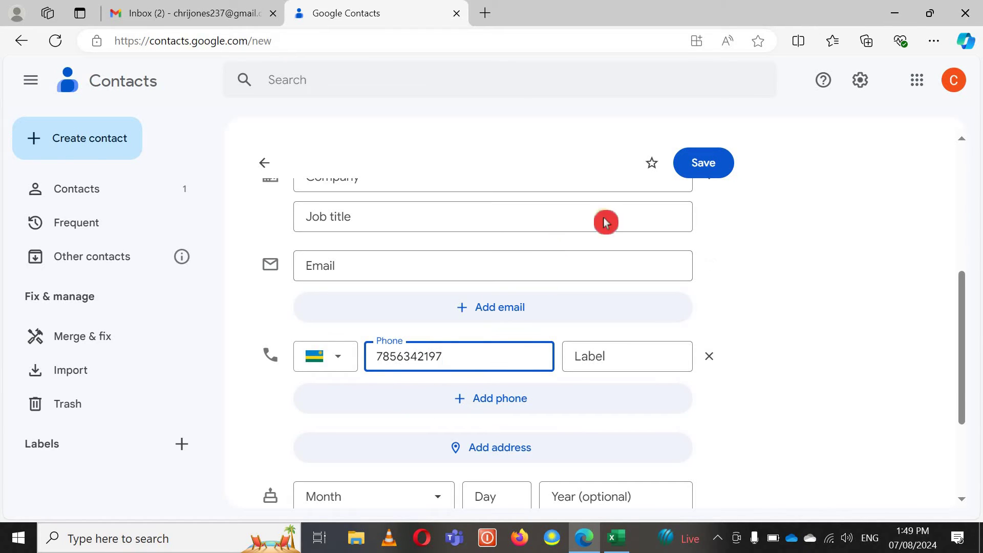
left_click(699, 169)
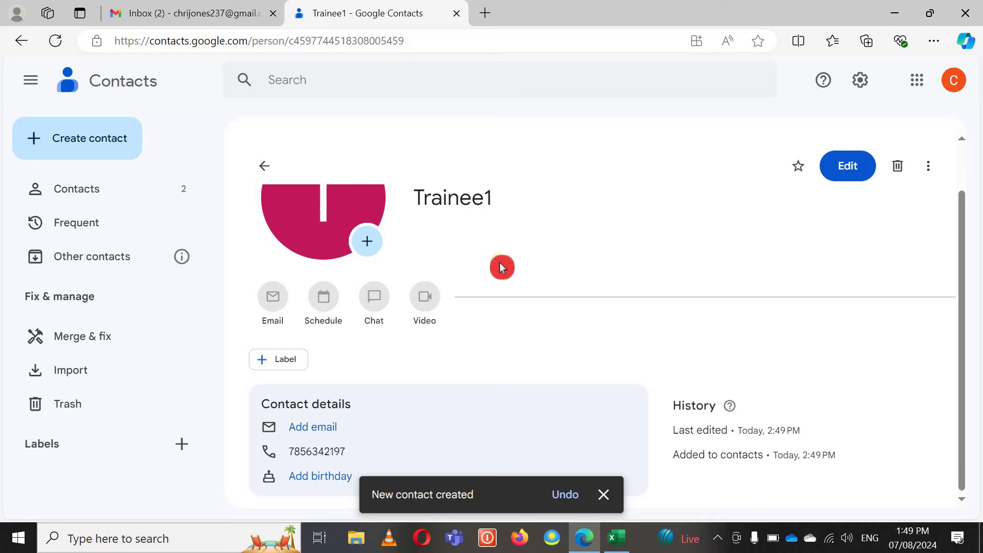
scroll(499, 263, "up", 2)
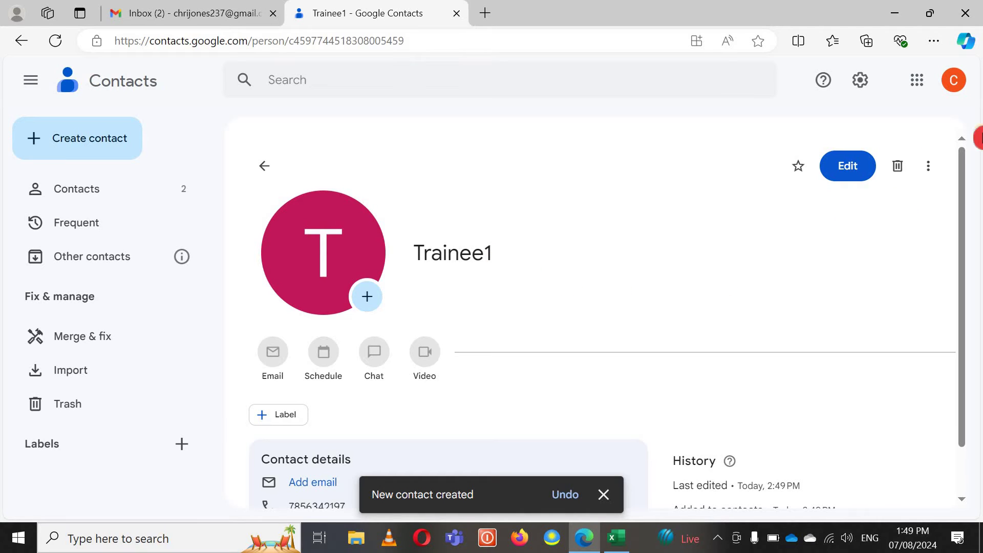
Step: Export the Trainee1 contact as a Google CSV file and open the download
left_click(932, 174)
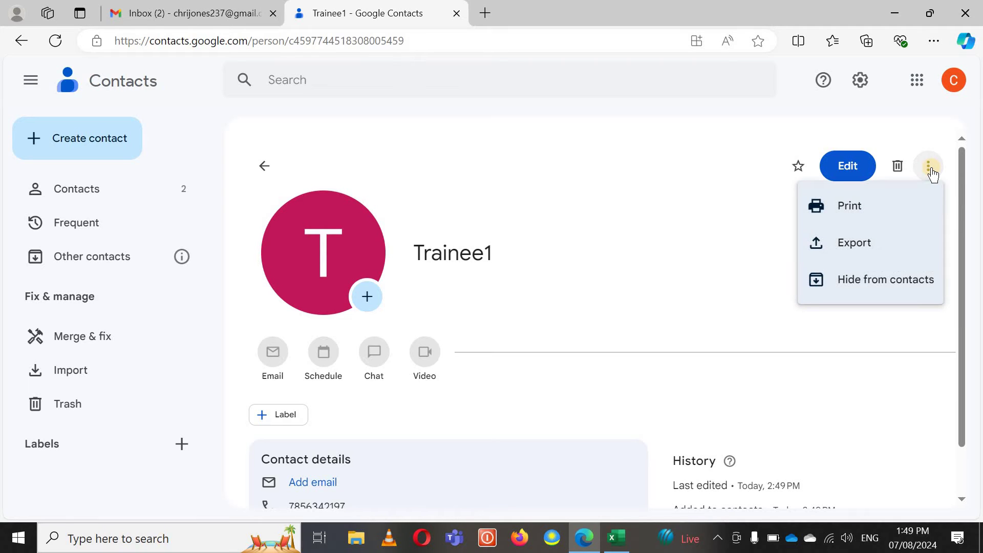
left_click(844, 246)
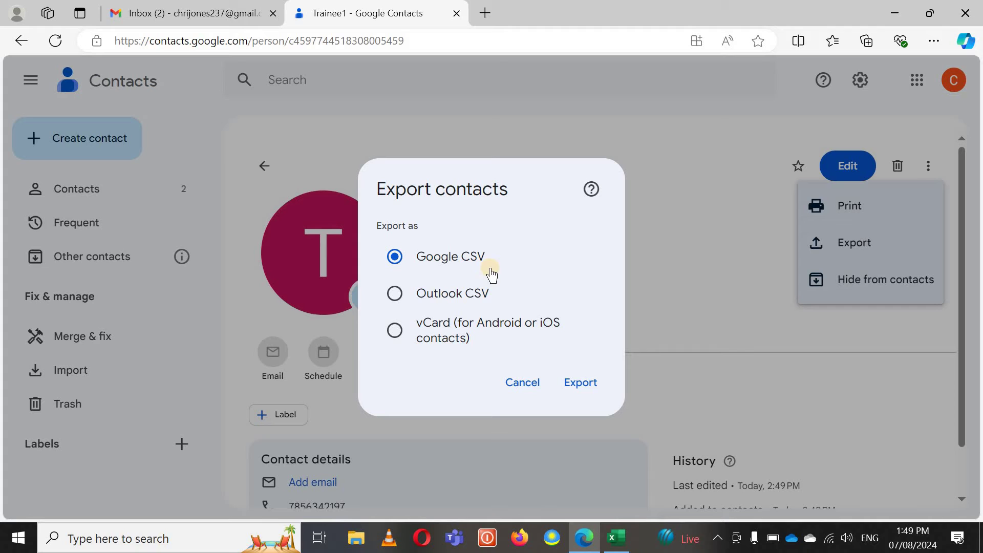
left_click(585, 384)
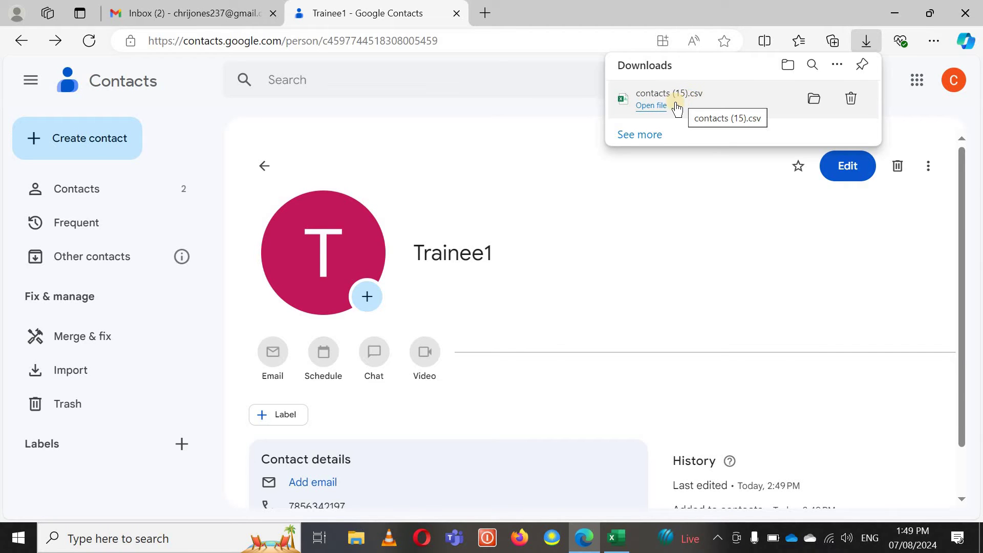
left_click(652, 106)
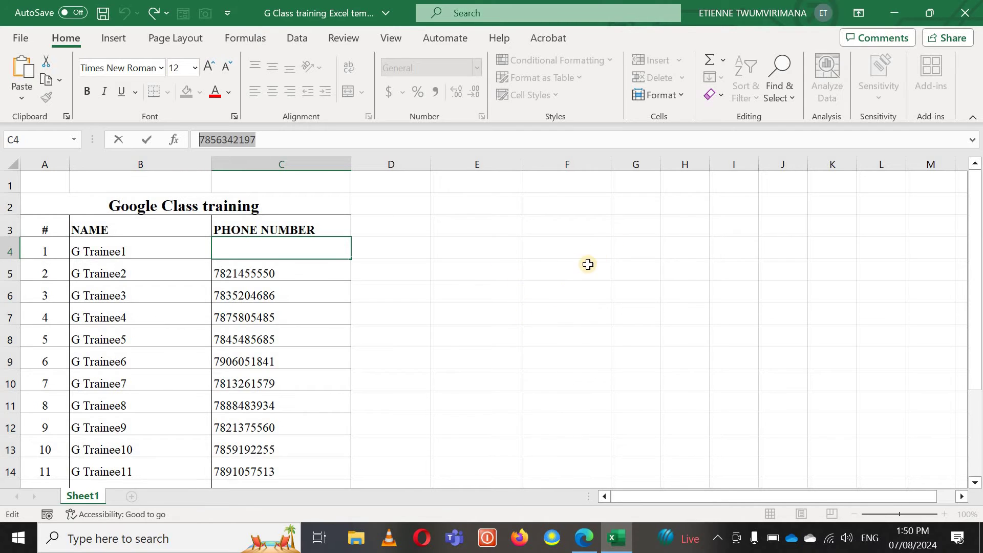
Step: Commit G Trainee1's phone entry and maximize the exported contacts (15).csv window
left_click(621, 547)
left_click(621, 546)
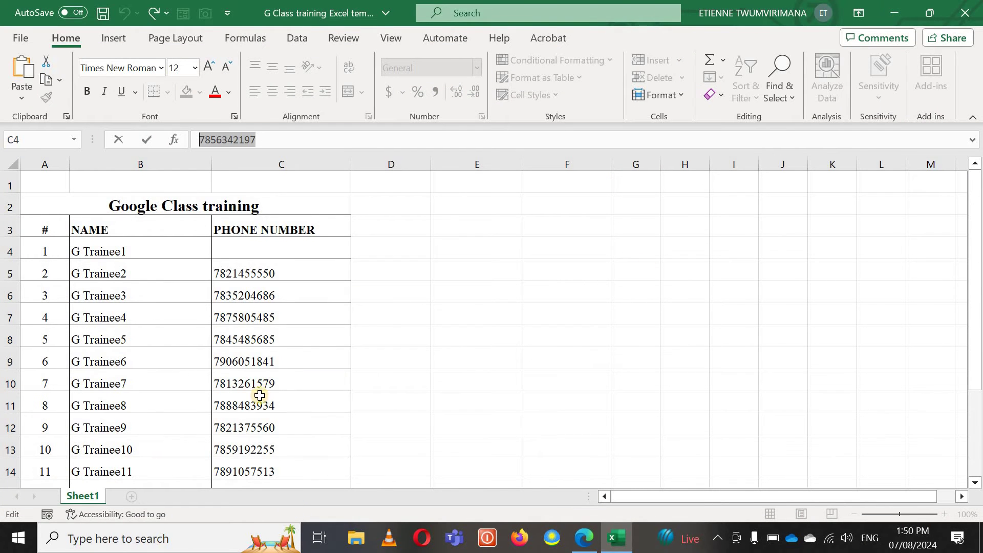
left_click(382, 318)
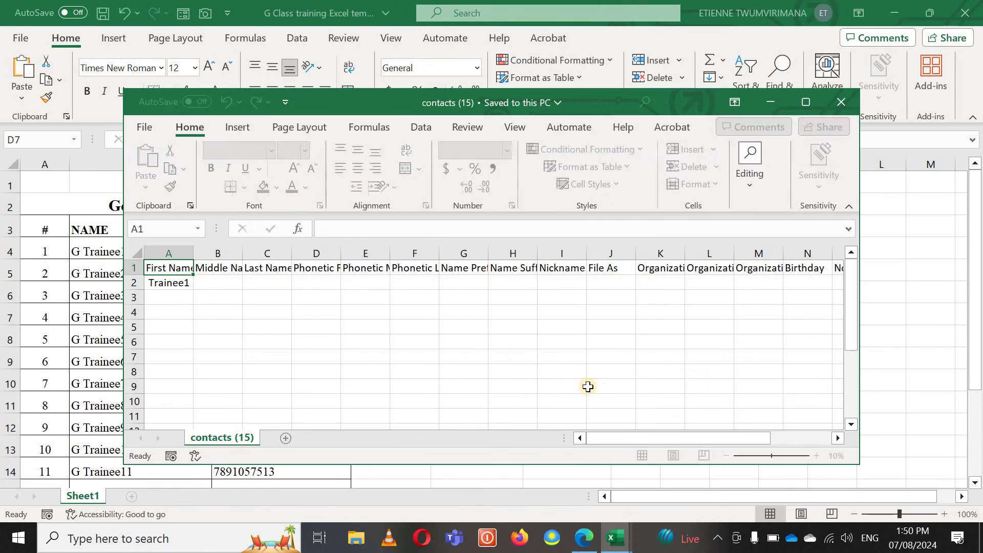
left_click(804, 105)
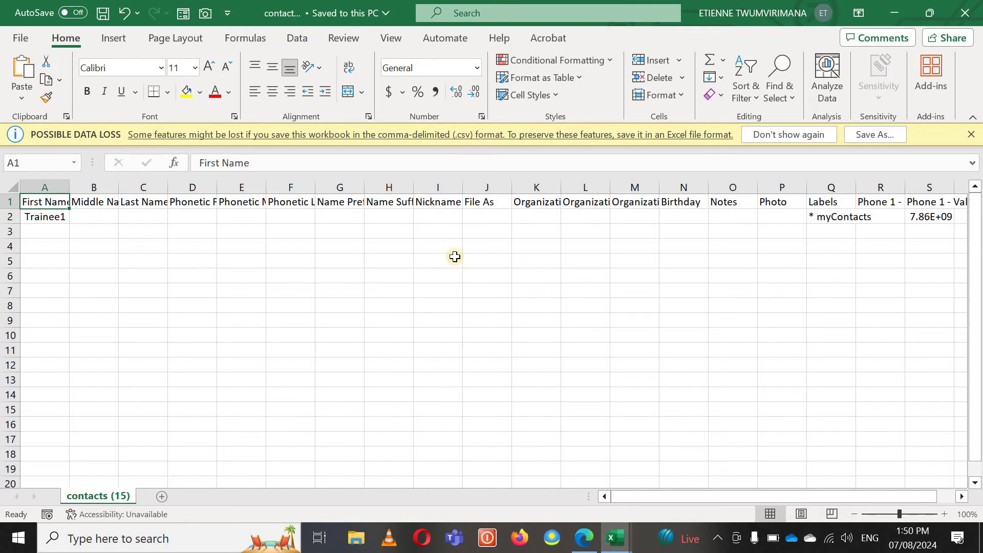
Step: Widen the CSV's First Name column and check Trainee1's stored phone value
left_click_drag(641, 501, 584, 509)
left_click(114, 250)
left_click_drag(70, 190, 106, 189)
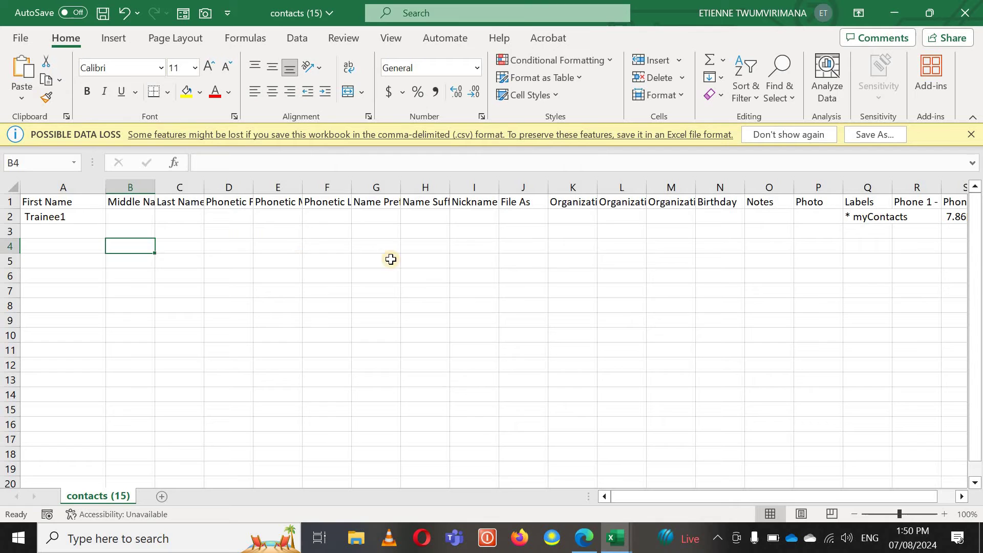
left_click_drag(662, 496, 763, 495)
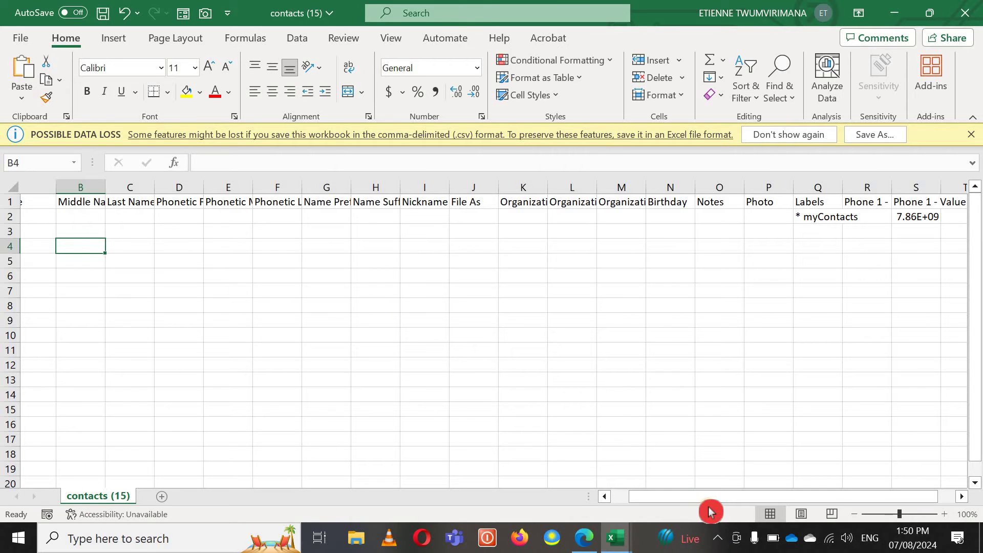
left_click_drag(698, 497, 741, 496)
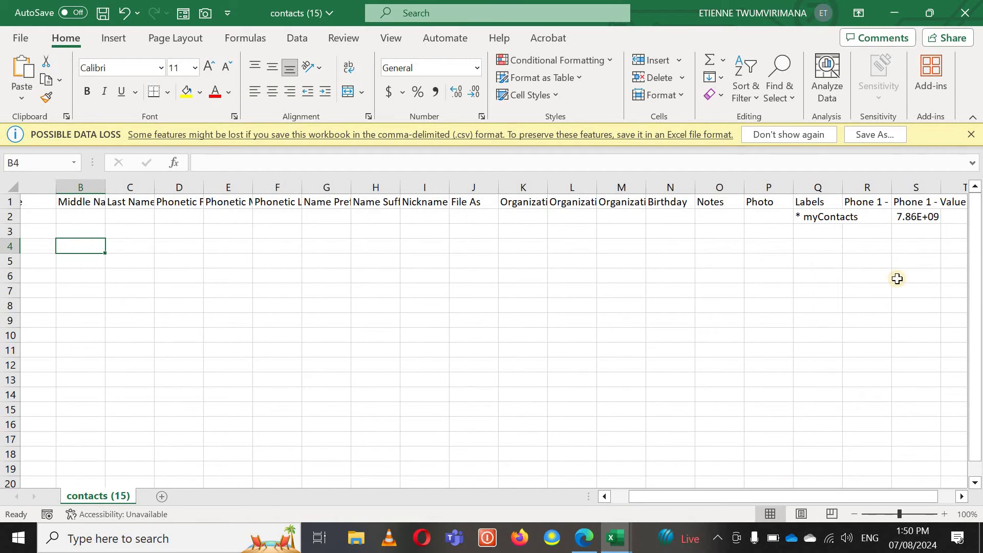
left_click_drag(675, 498, 643, 505)
left_click(228, 250)
left_click(74, 230)
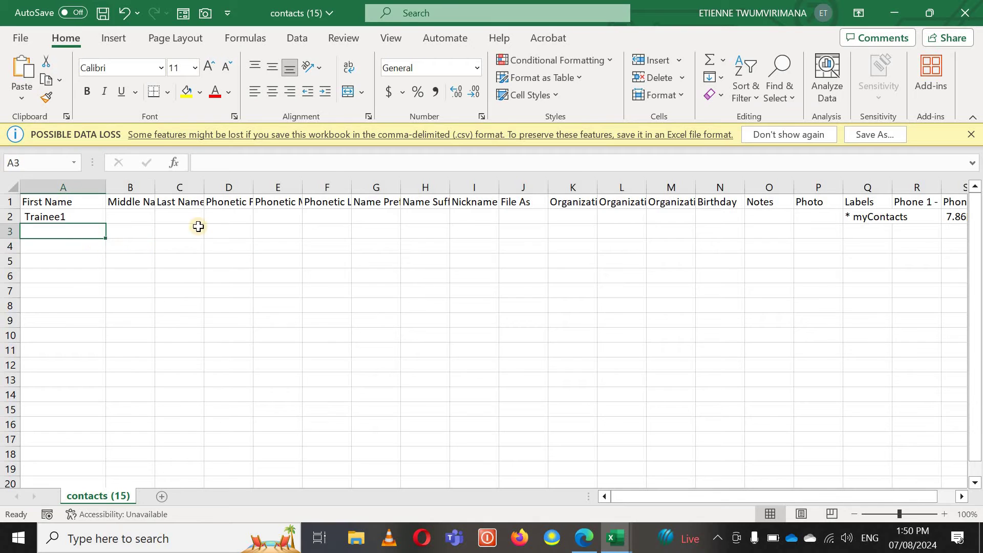
left_click_drag(727, 497, 853, 468)
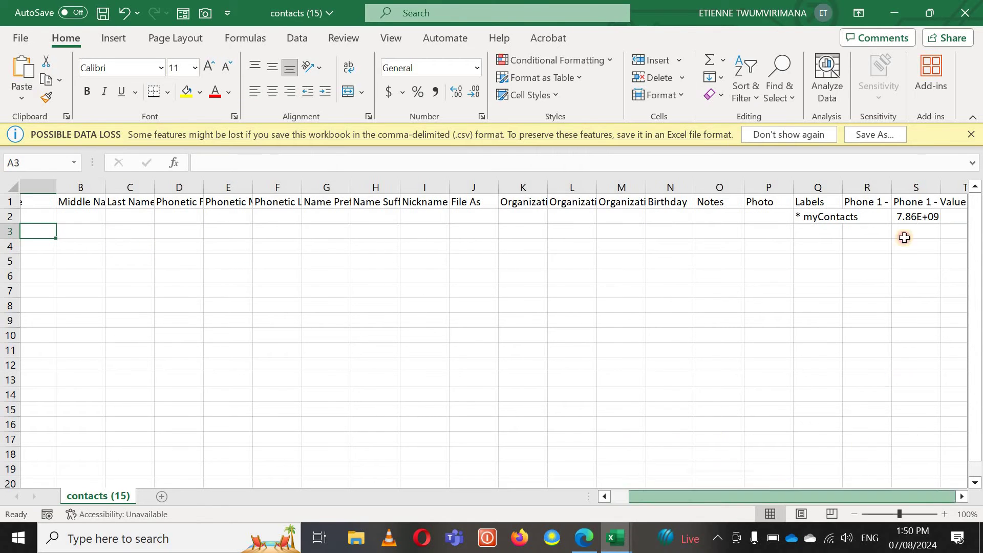
left_click(919, 219)
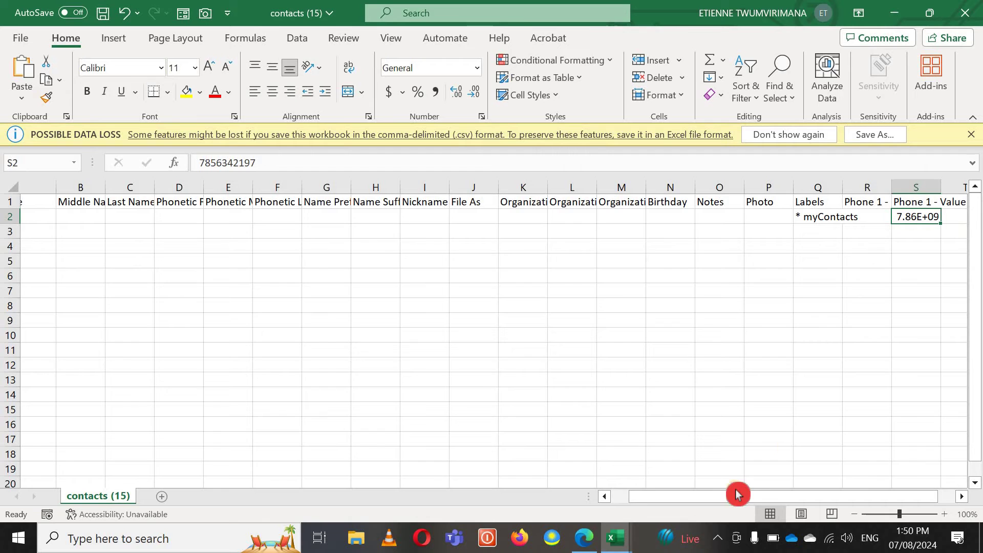
left_click_drag(739, 495, 629, 505)
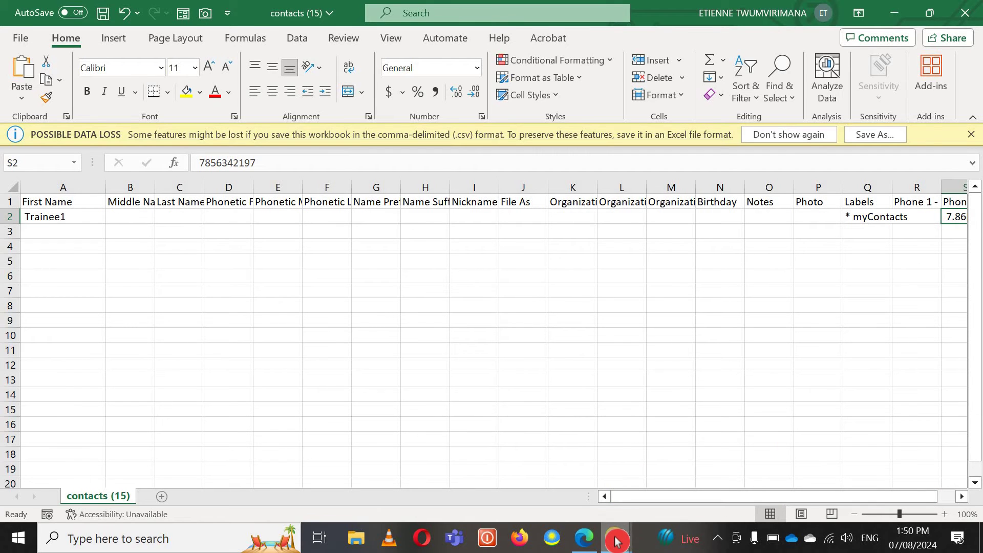
Step: Copy the names G Trainee2 through G Trainee12 (B5:B15) from the training sheet
mouse_move(616, 542)
left_click(557, 456)
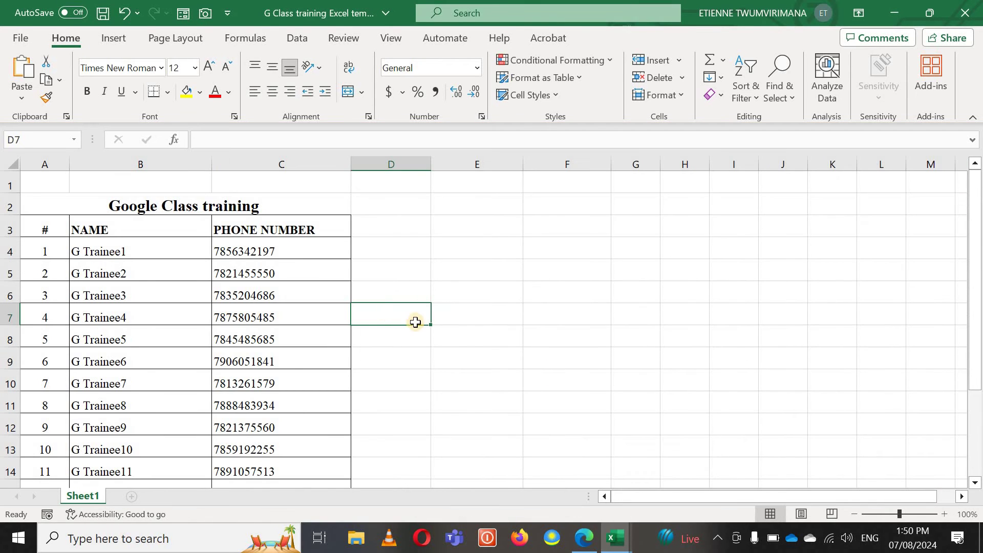
left_click(157, 265)
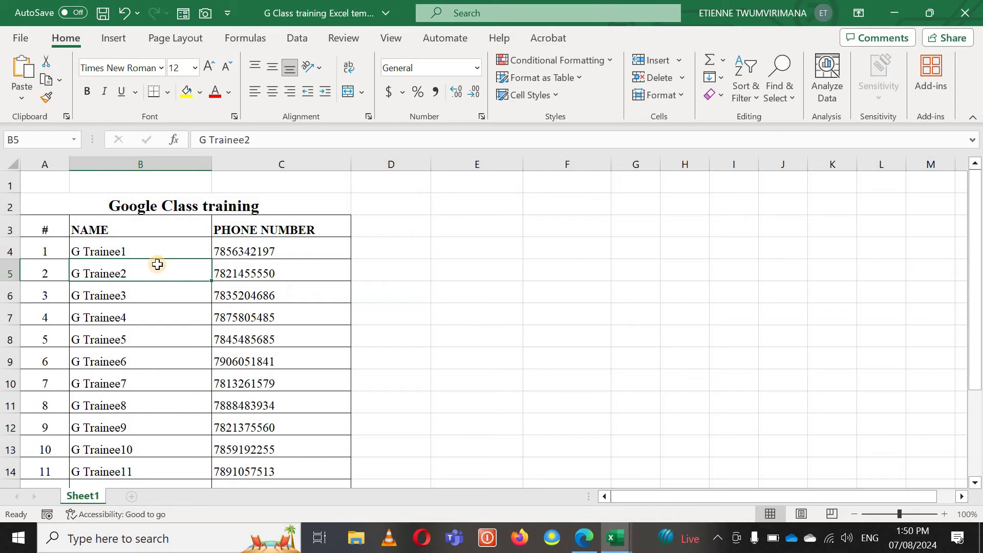
left_click(264, 363)
left_click(166, 286)
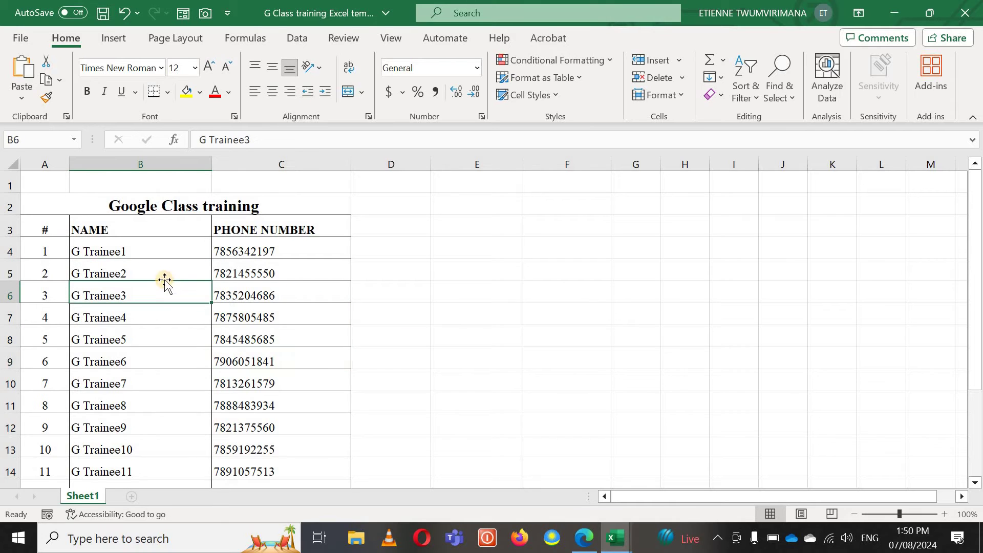
left_click(166, 274)
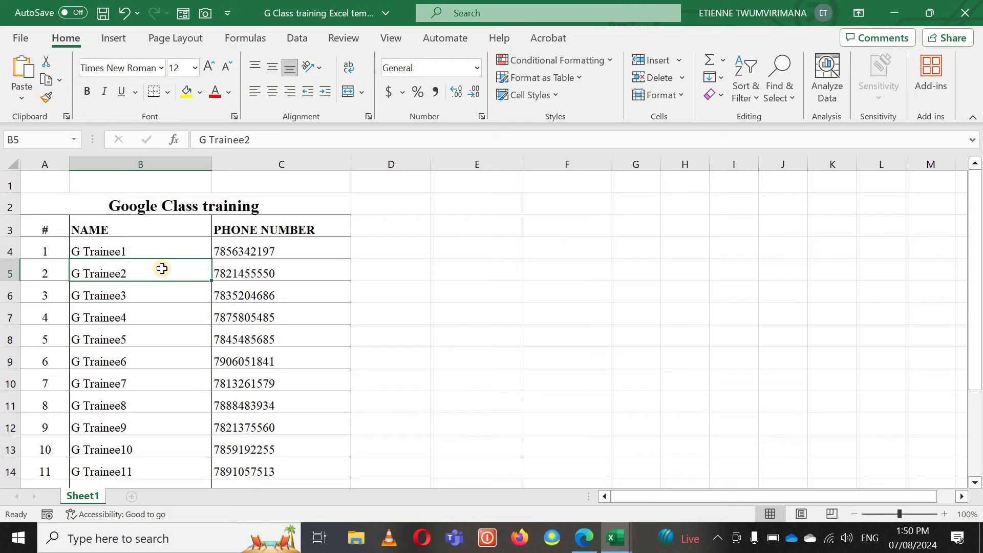
left_click_drag(162, 268, 179, 449)
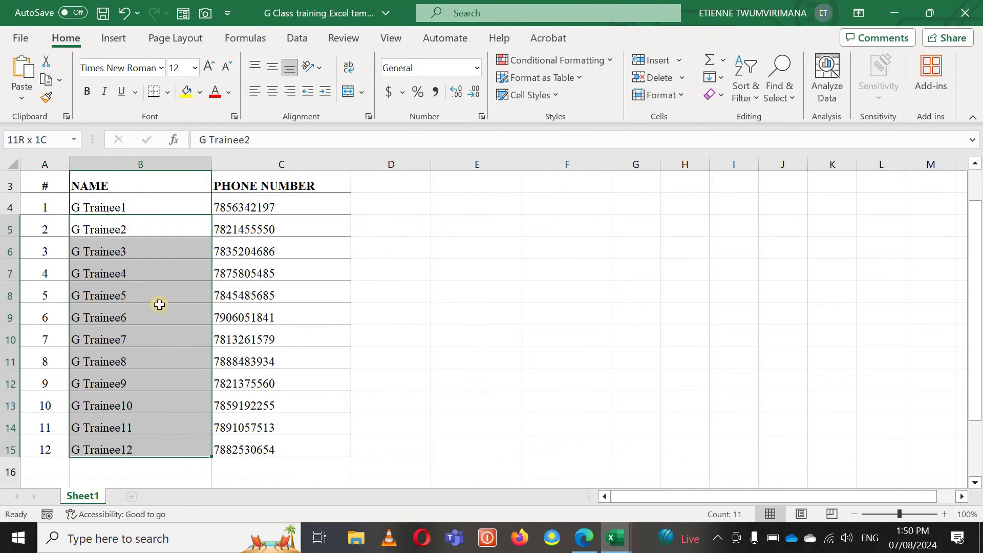
left_click(46, 79)
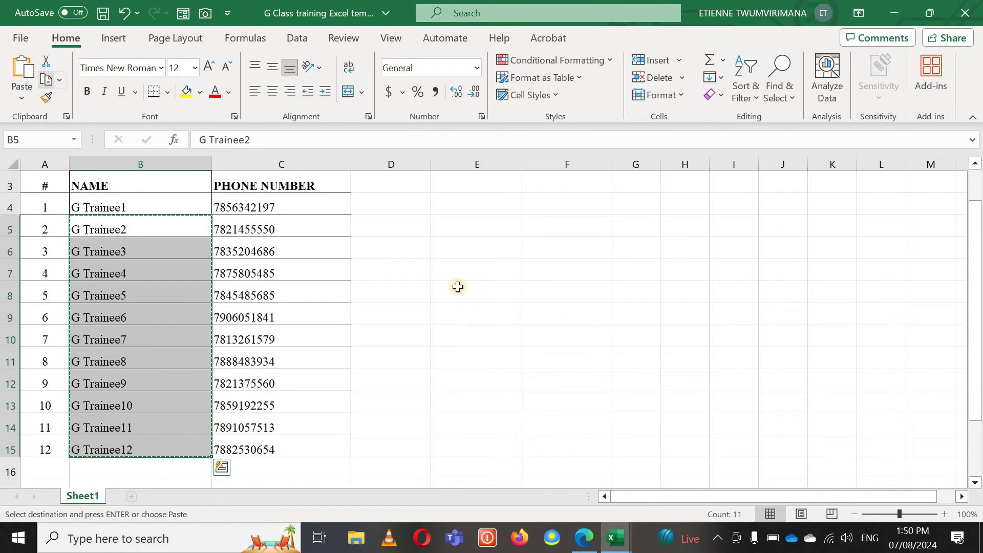
left_click(614, 538)
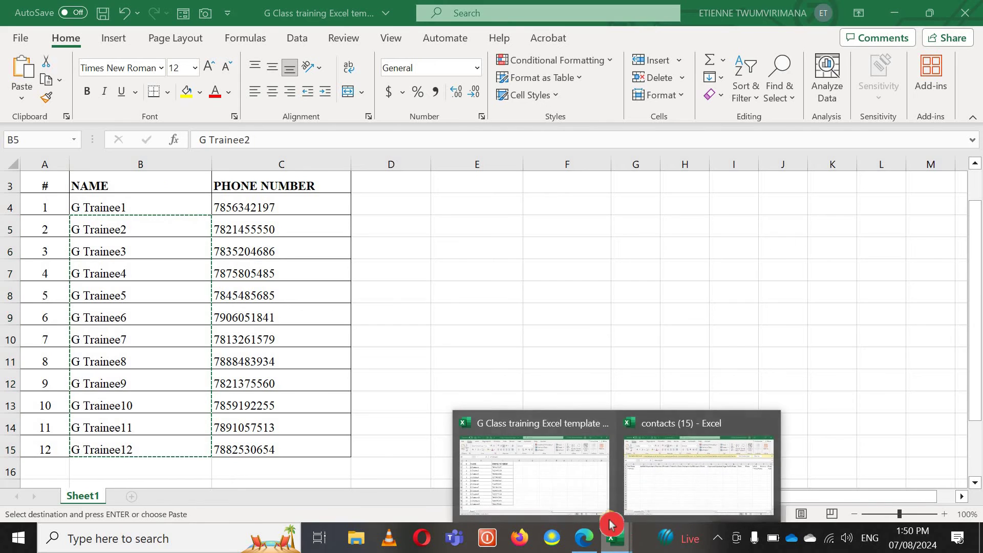
Step: Paste G Trainee2–G Trainee12 as values into contacts (15).csv starting at cell A3
left_click(677, 495)
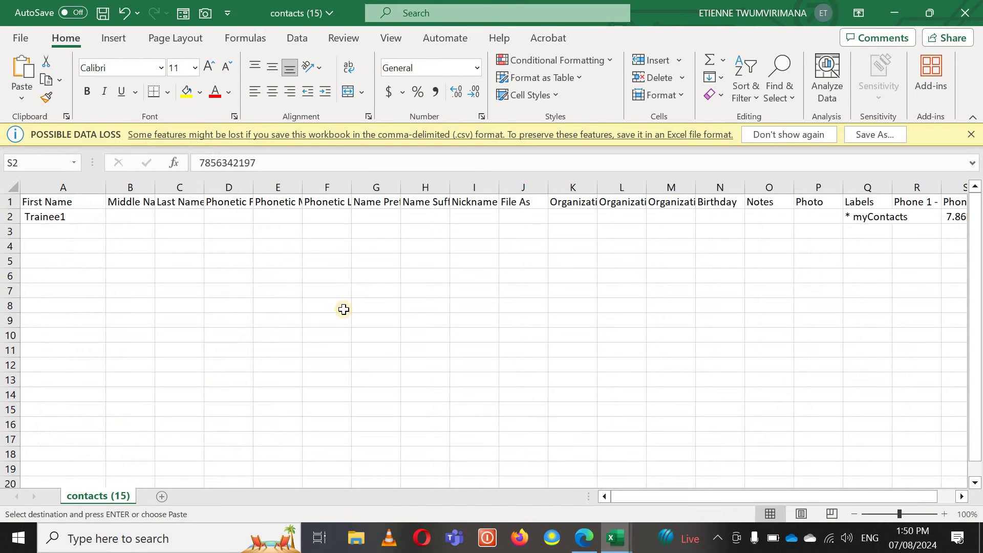
left_click(77, 241)
left_click(76, 228)
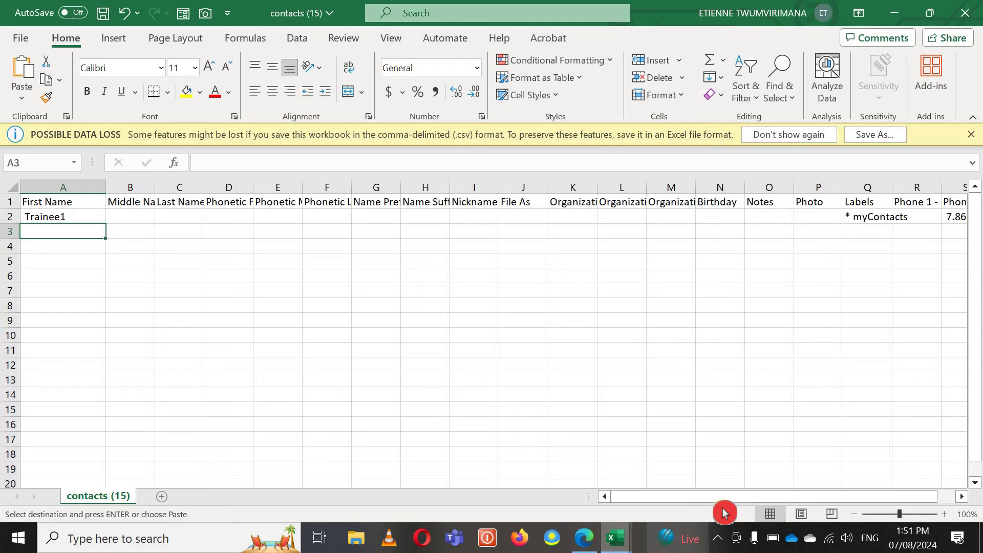
left_click(22, 97)
left_click(79, 282)
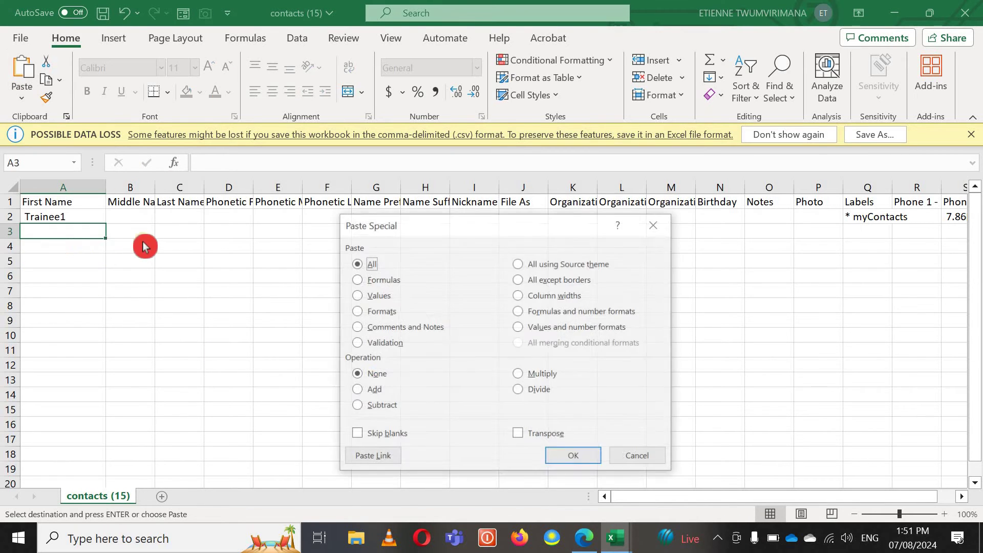
left_click(359, 298)
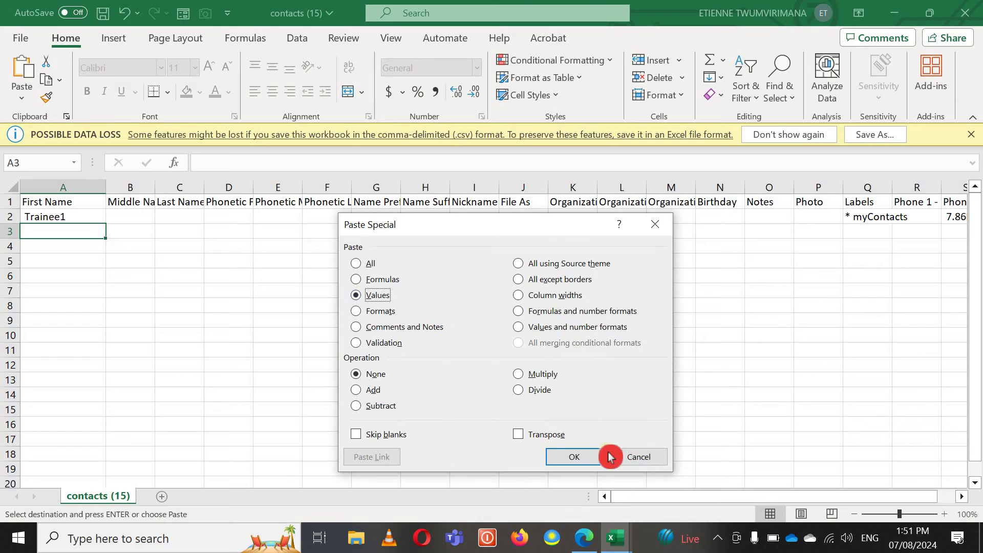
left_click(584, 458)
left_click(266, 361)
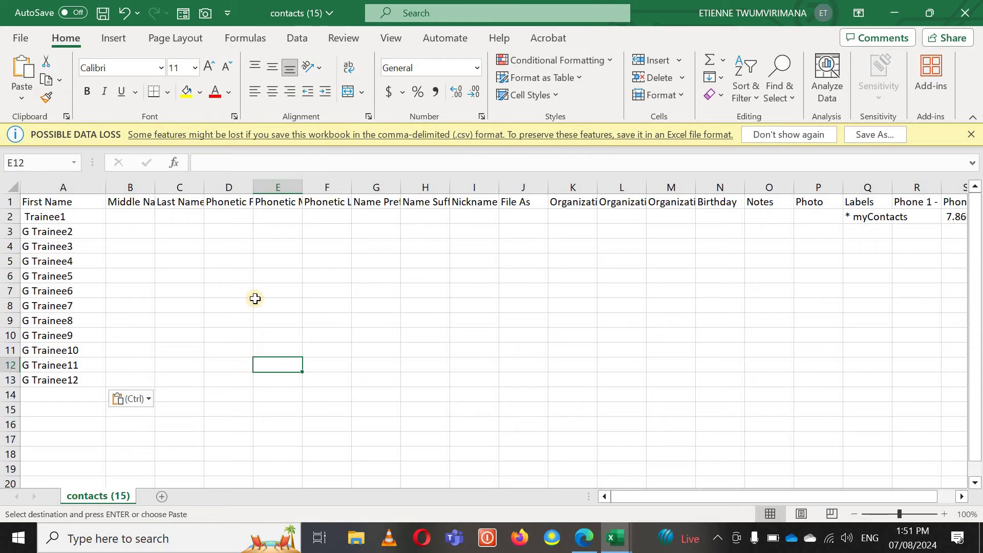
Step: Copy the phone numbers for G Trainee2 to G Trainee12 from the training sheet
left_click(615, 538)
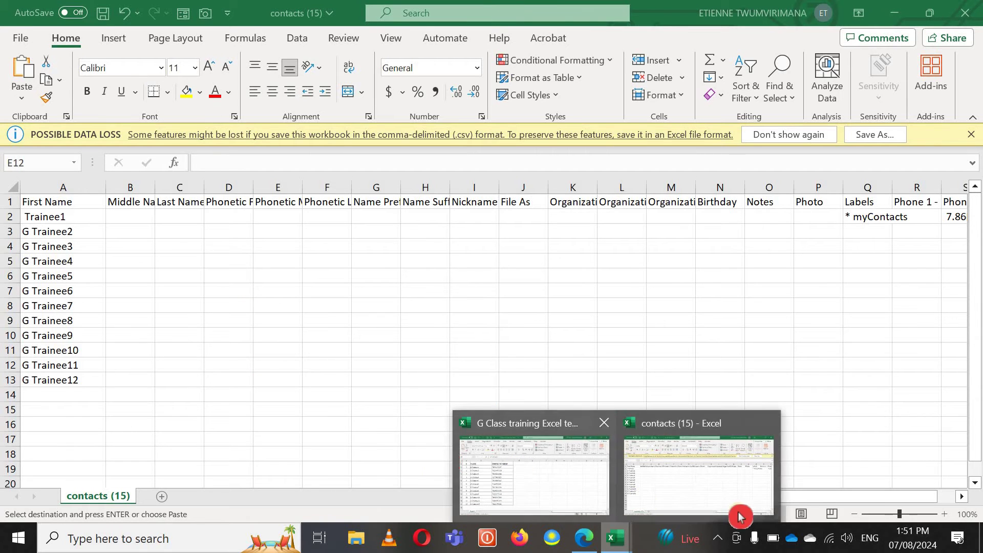
left_click(496, 488)
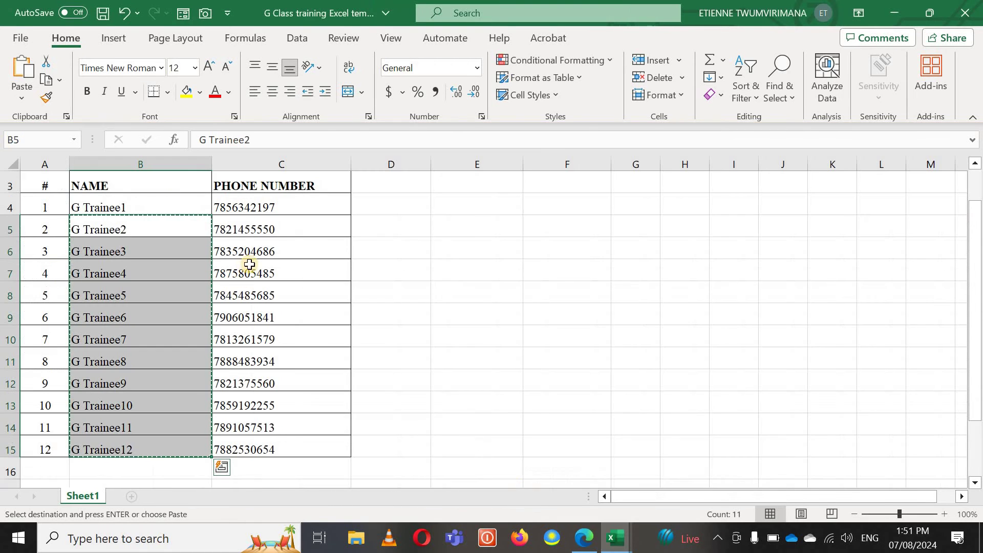
left_click_drag(246, 233, 315, 436)
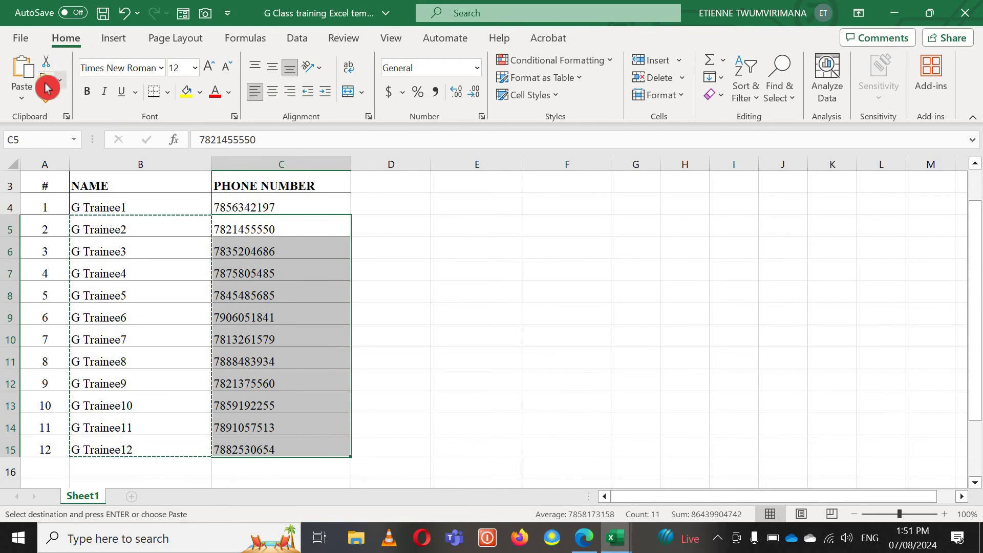
key("ctrl+c")
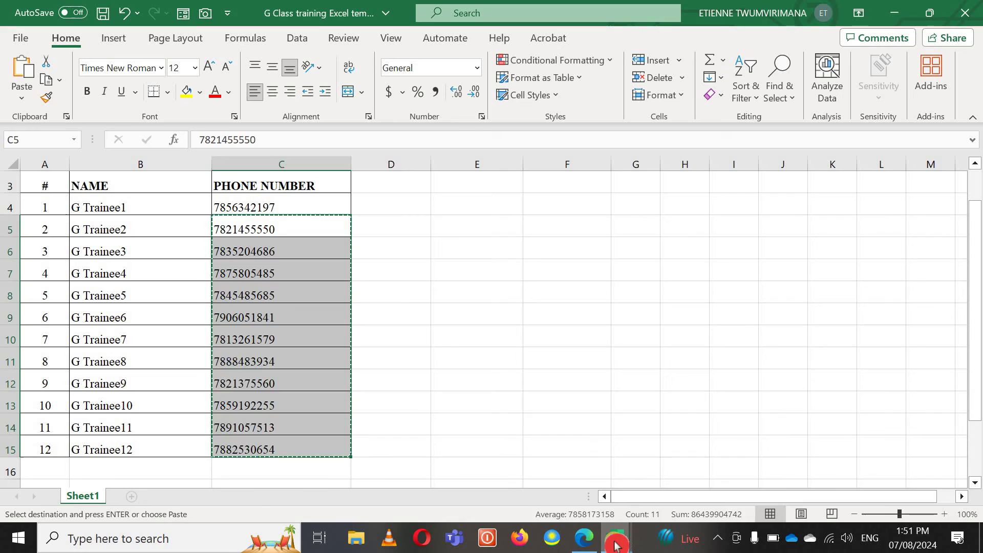
Step: Paste the numbers as values into the CSV's Phone 1 - Value column starting at S3
mouse_move(614, 545)
left_click(693, 471)
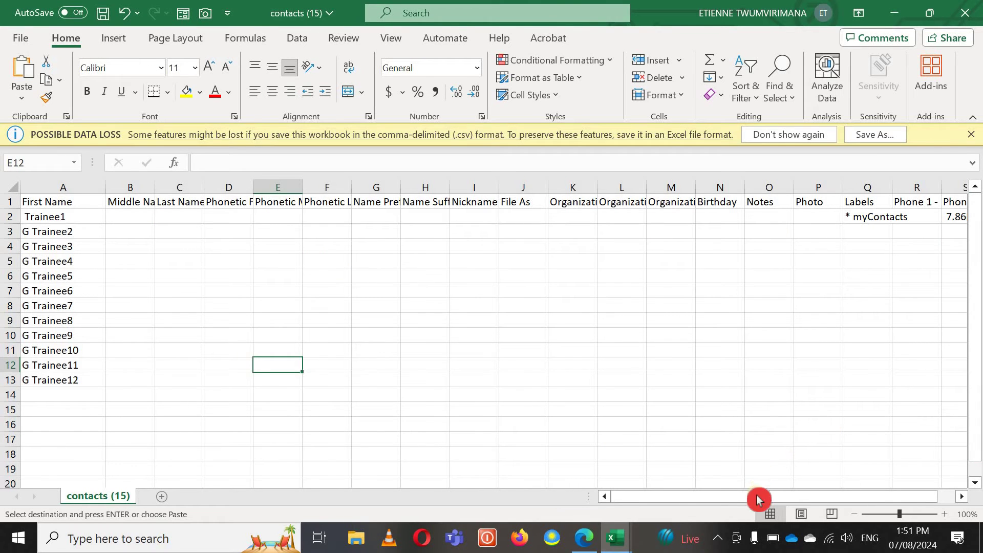
left_click_drag(757, 496, 871, 327)
left_click(902, 228)
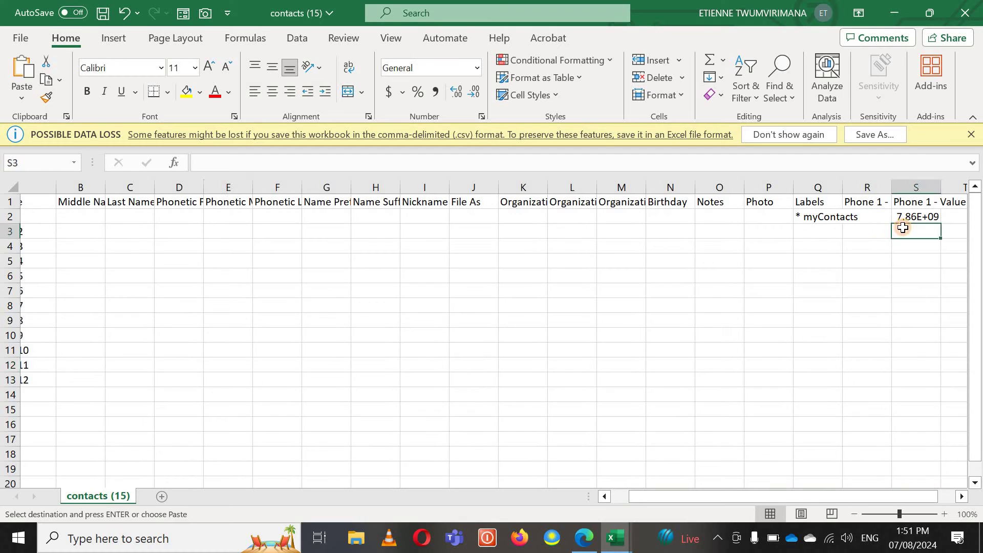
left_click(25, 97)
left_click(60, 282)
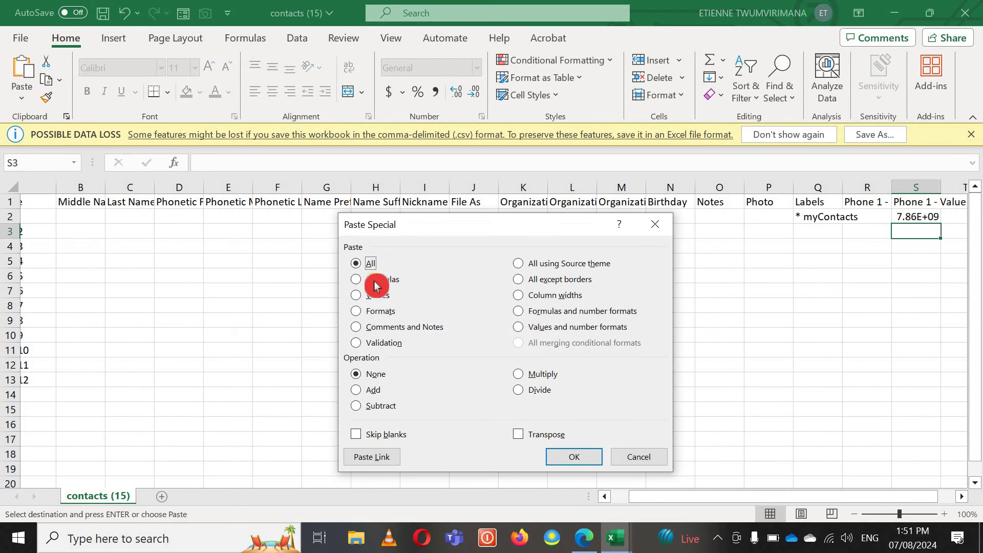
left_click(378, 295)
left_click(576, 457)
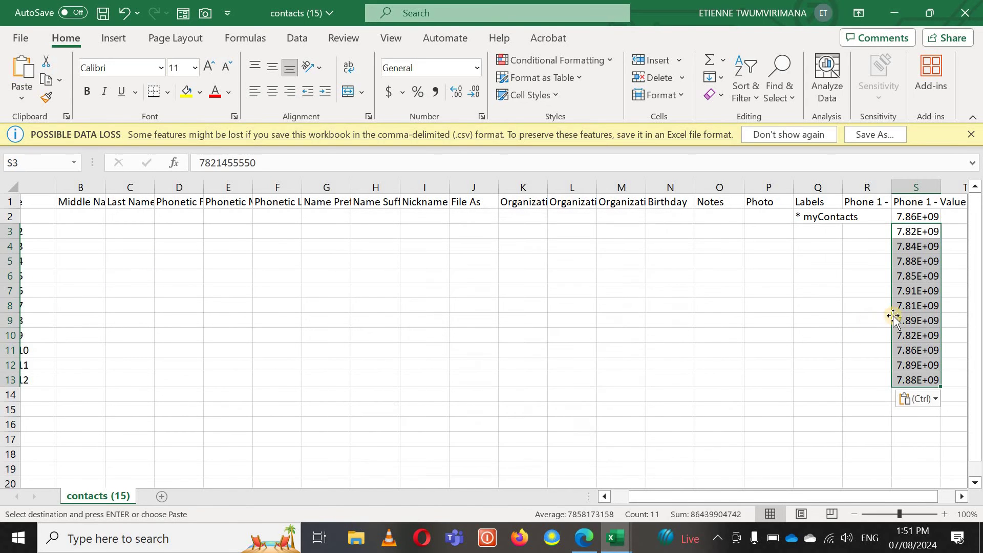
left_click(811, 324)
left_click_drag(807, 497, 865, 425)
left_click(850, 497)
left_click_drag(850, 496, 614, 502)
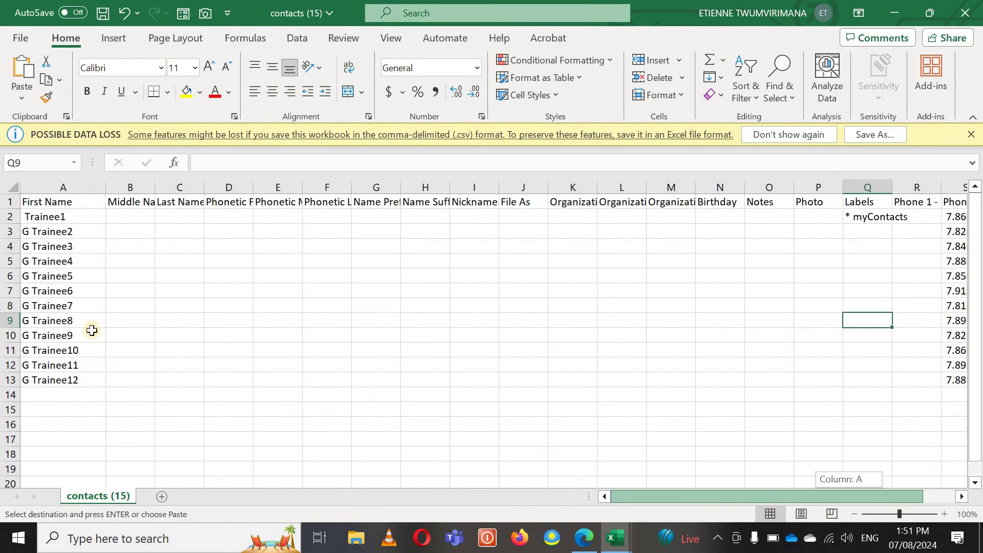
Step: Save contacts (15).csv and return to Trainee1's page in Google Contacts
left_click(100, 14)
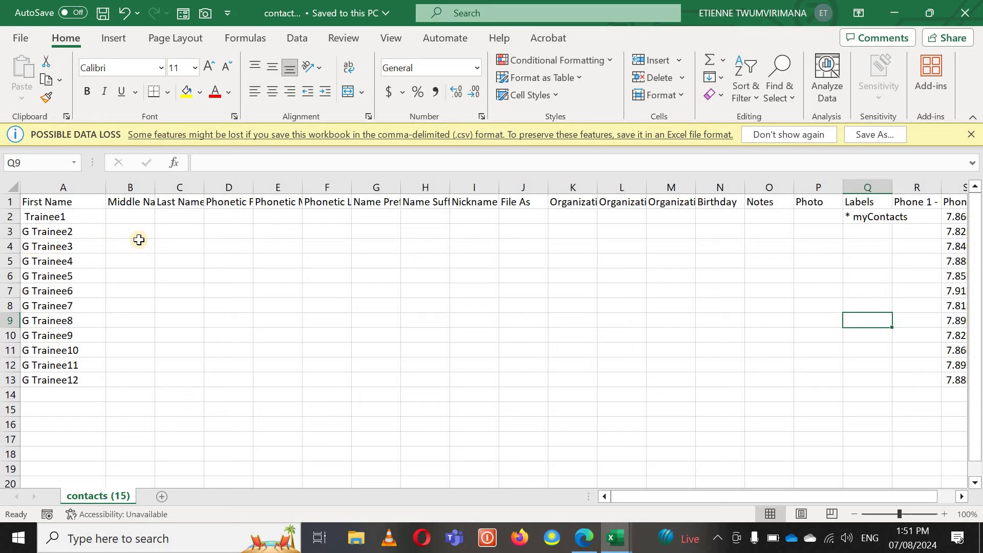
left_click(584, 538)
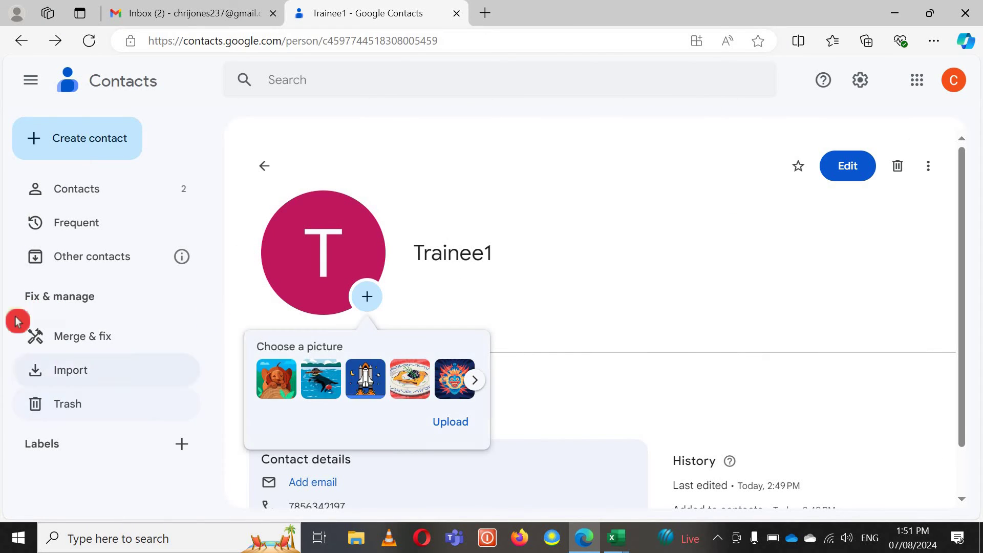
Step: Import contacts (15).csv from Downloads, adding 12 trainee contacts with their phone numbers
left_click(82, 379)
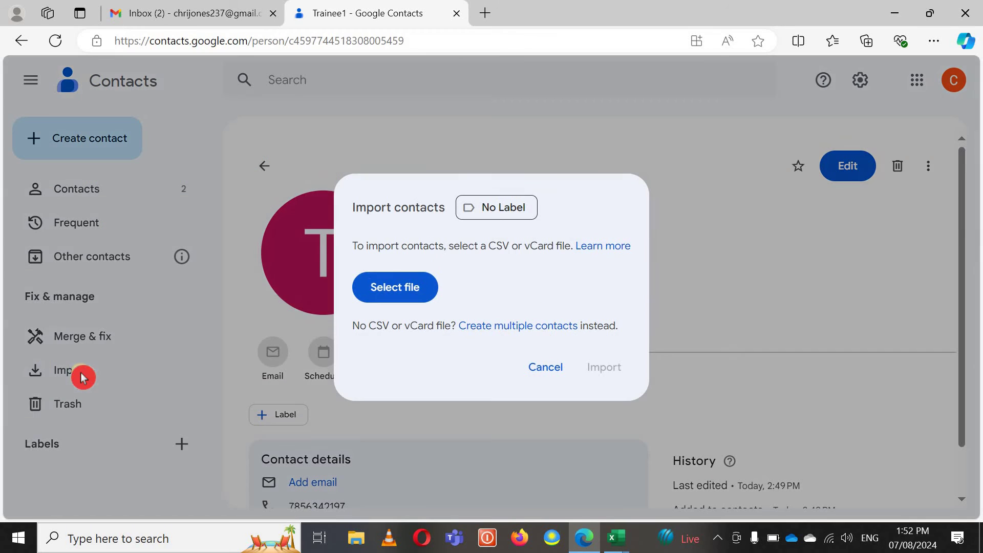
left_click(400, 287)
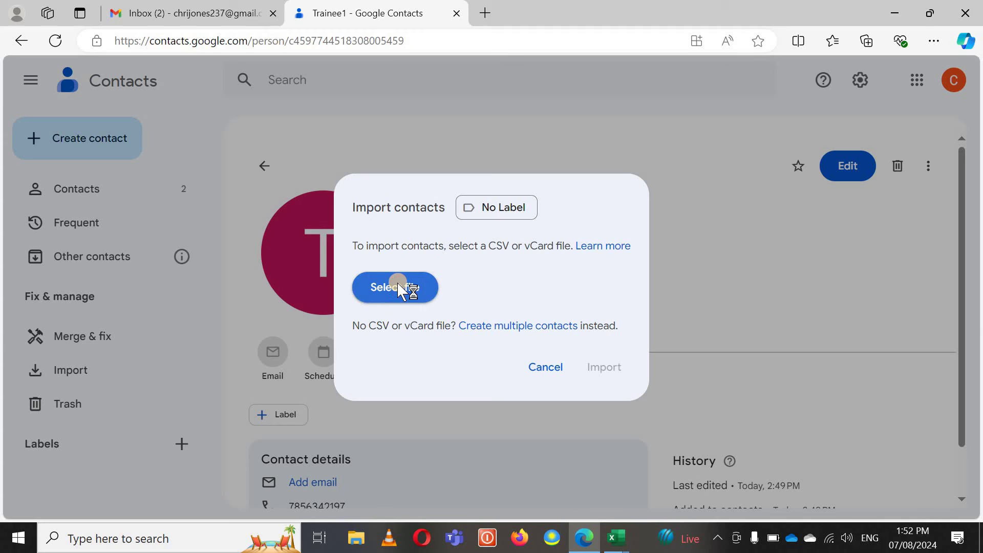
scroll(98, 128, "up", 5)
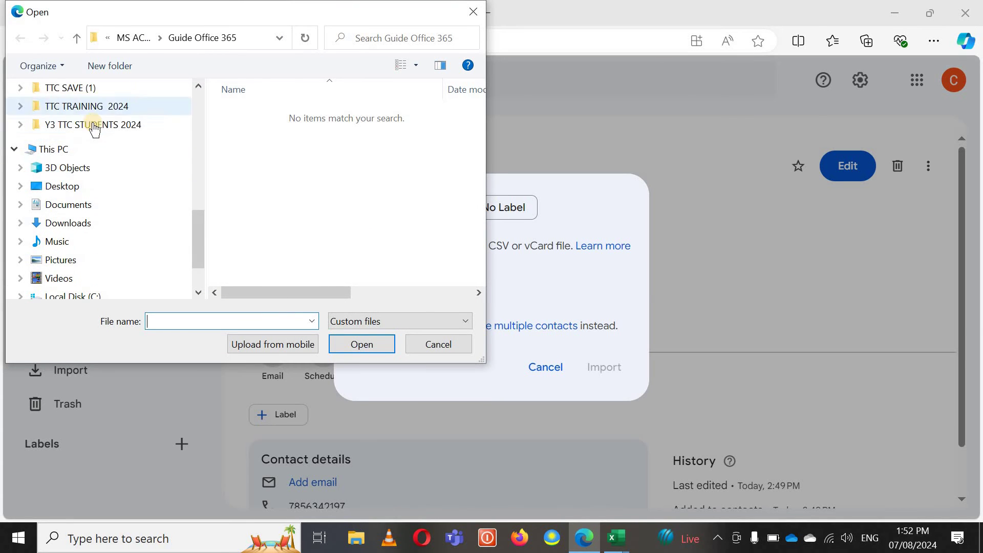
scroll(105, 128, "up", 4)
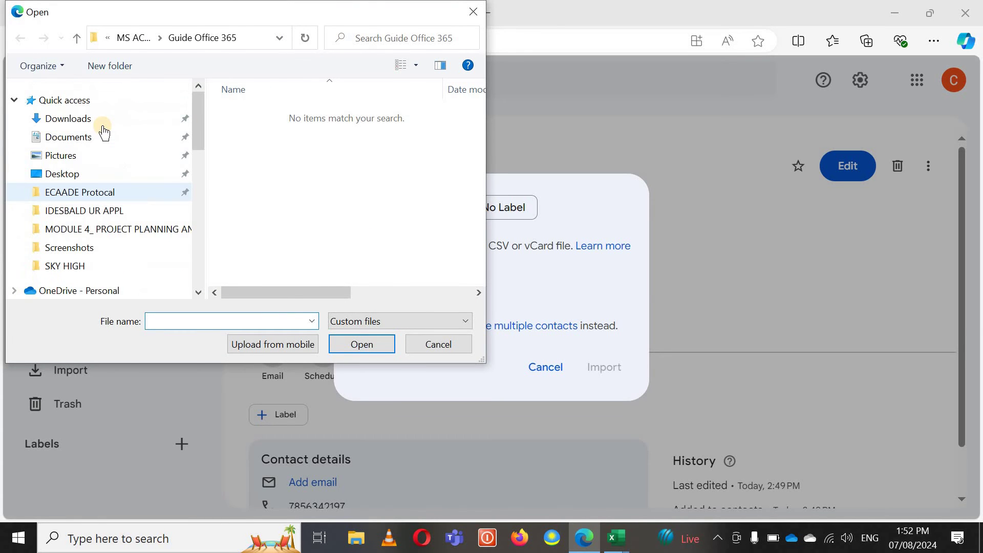
left_click(132, 121)
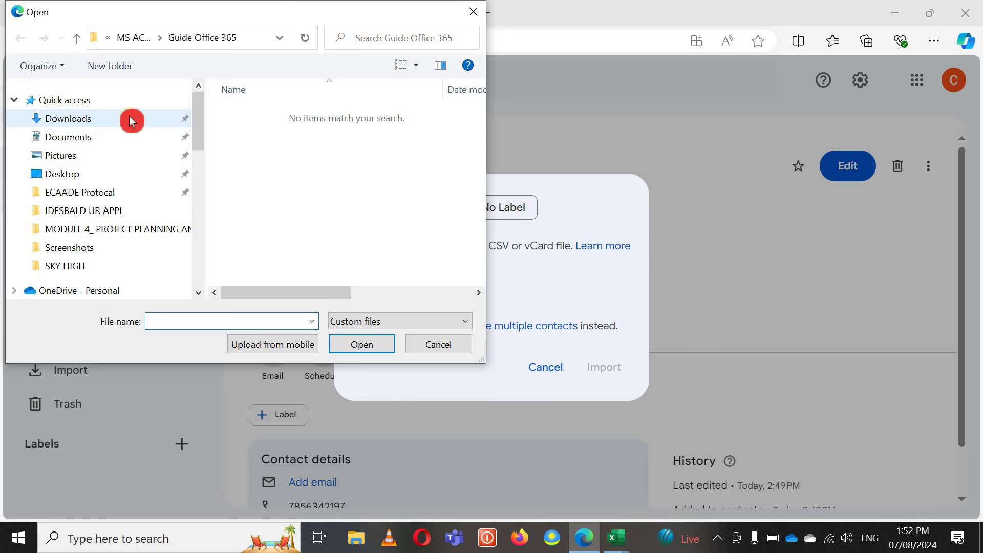
left_click(112, 123)
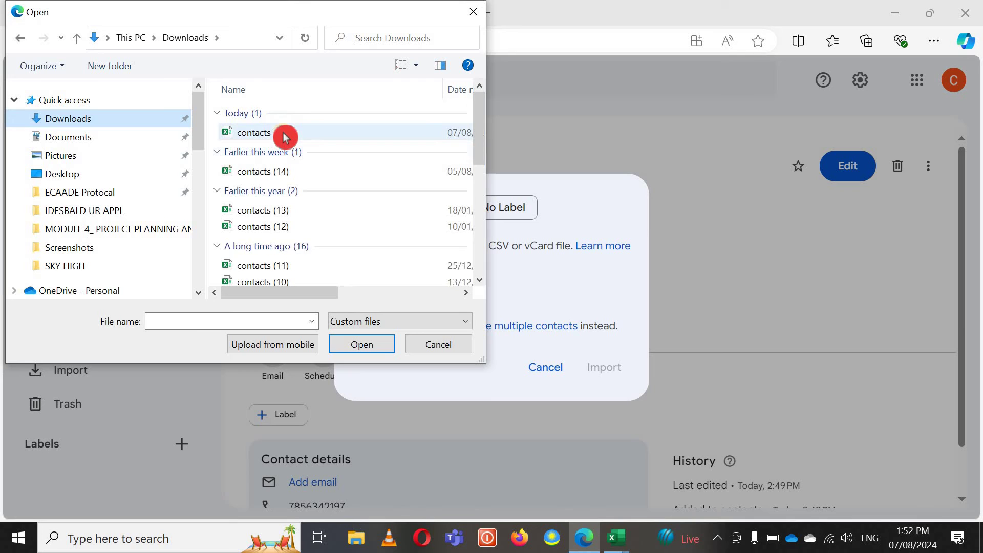
left_click(290, 134)
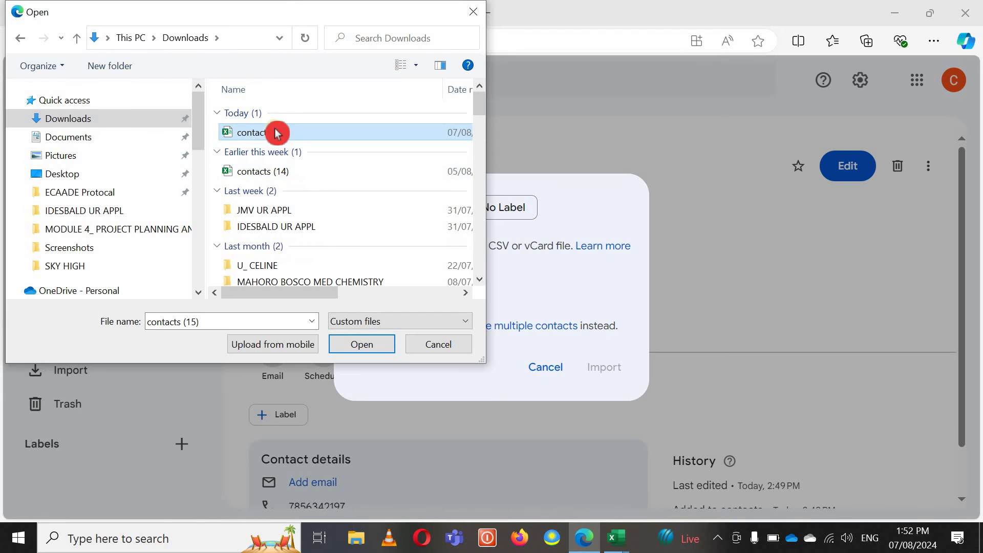
left_click(366, 351)
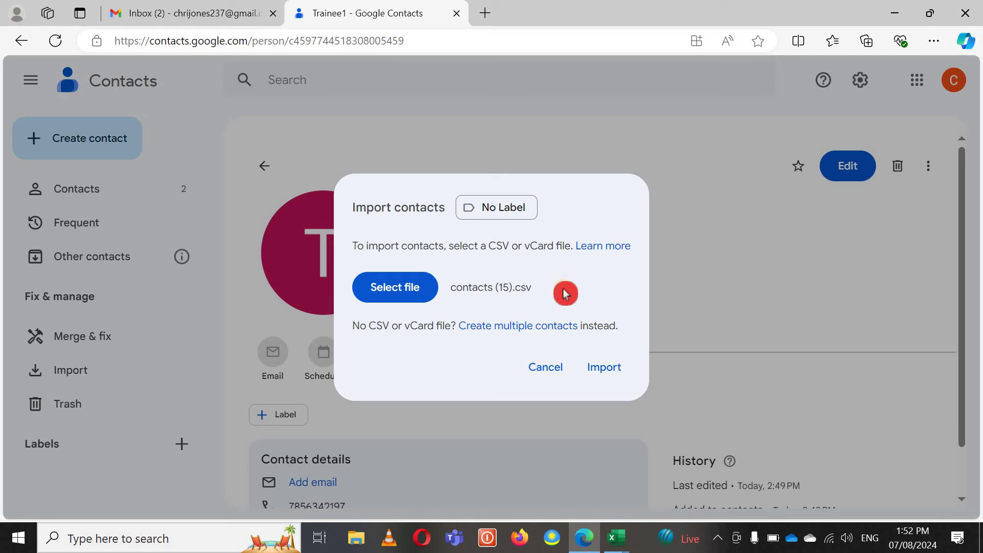
left_click(605, 372)
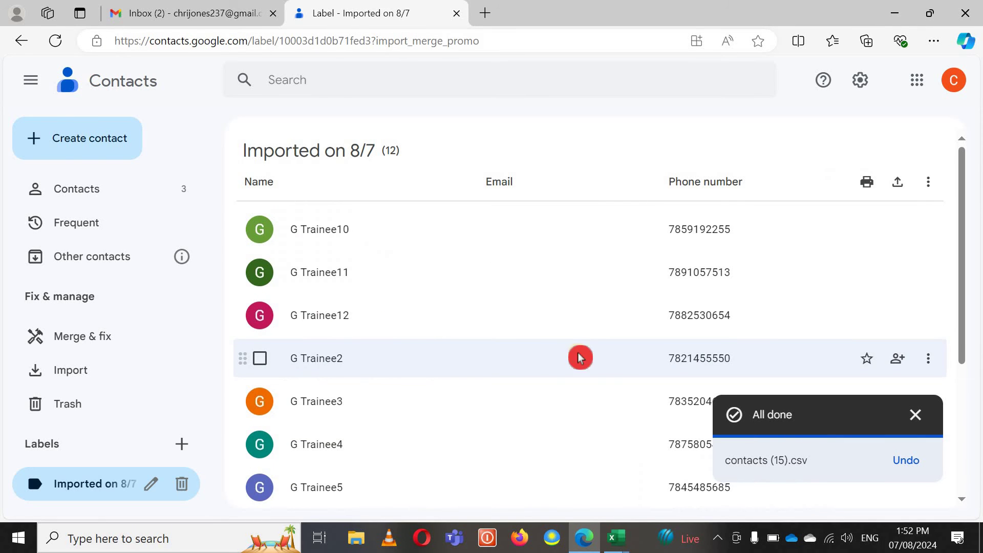
Step: Verify G Trainee2 through G Trainee12 plus Trainee1 were imported, each with a phone number
scroll(463, 314, "down", 5)
scroll(461, 318, "up", 5)
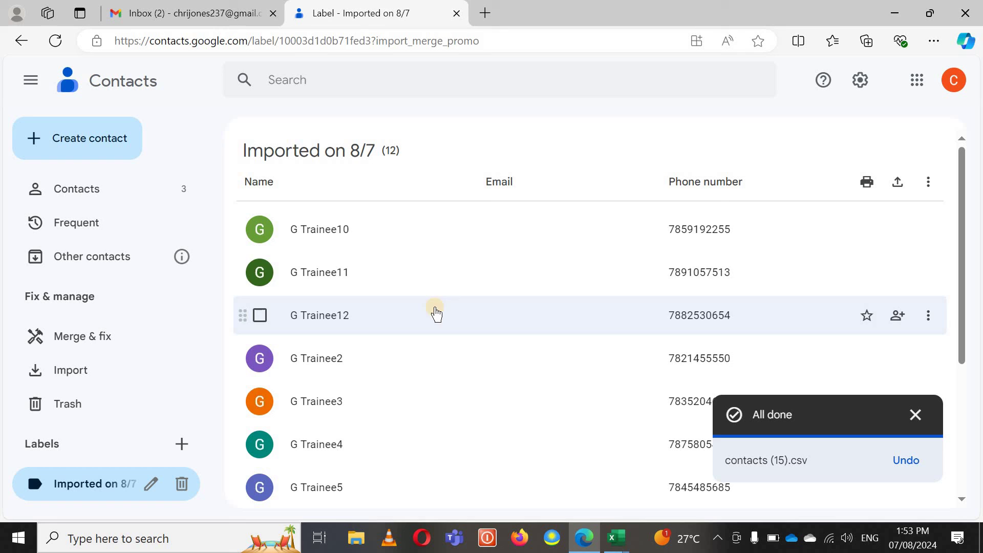
scroll(319, 353, "down", 5)
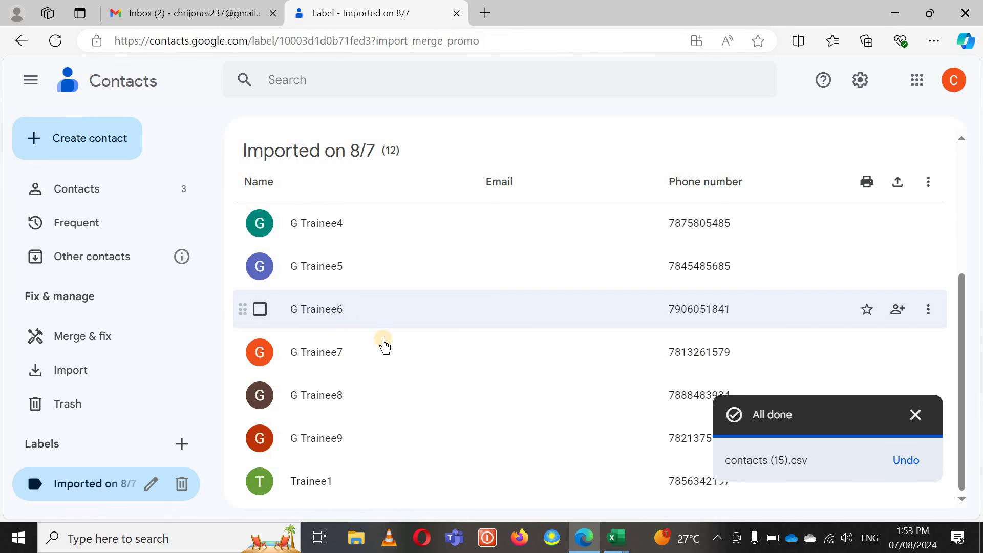
scroll(370, 298, "up", 5)
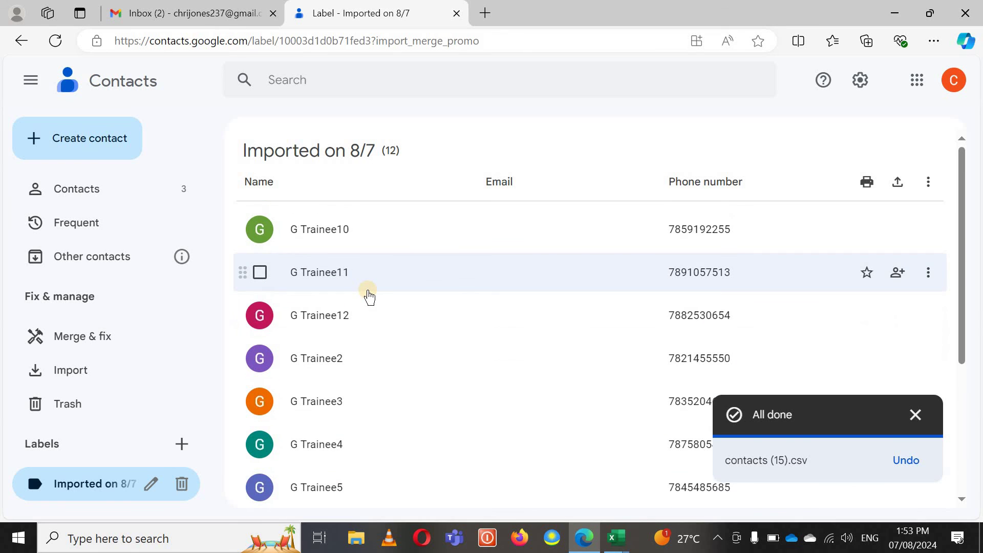
scroll(368, 296, "down", 5)
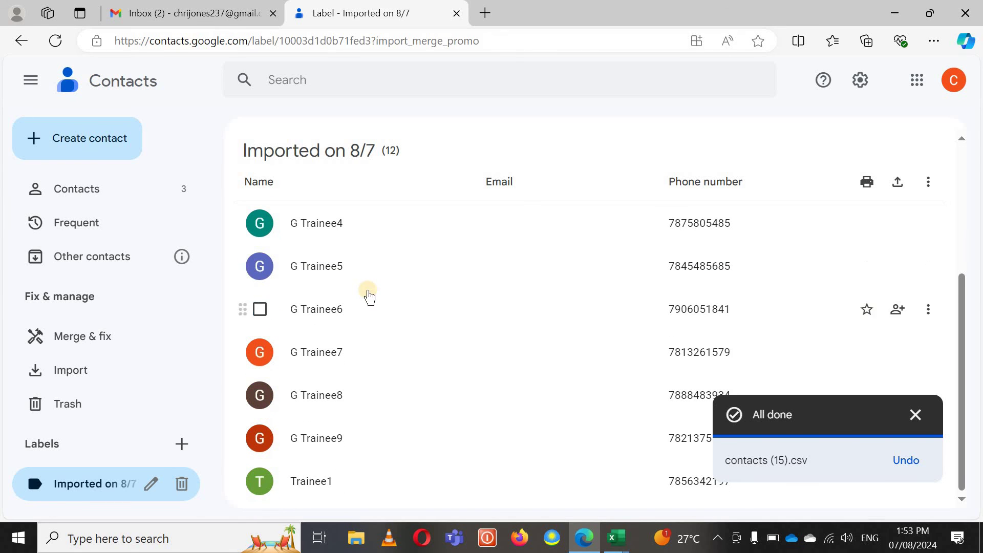
left_click(621, 542)
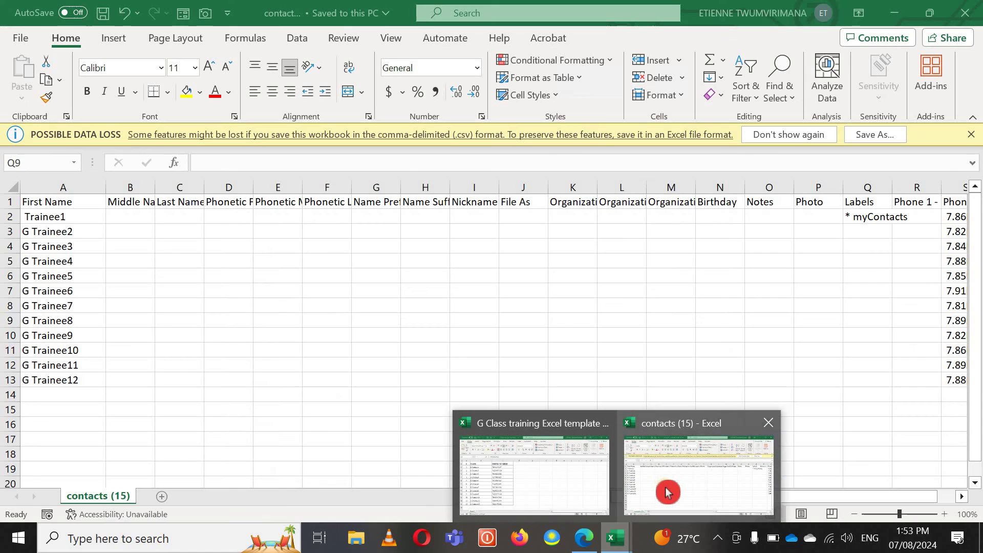
Step: Bring the G Class training template workbook to the front in Excel
left_click(667, 491)
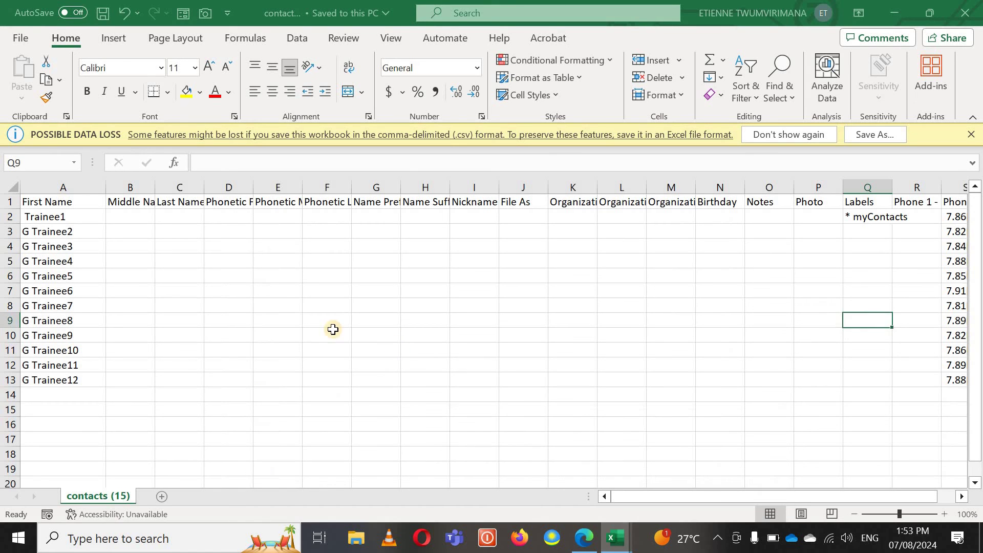
left_click(331, 332)
left_click(179, 277)
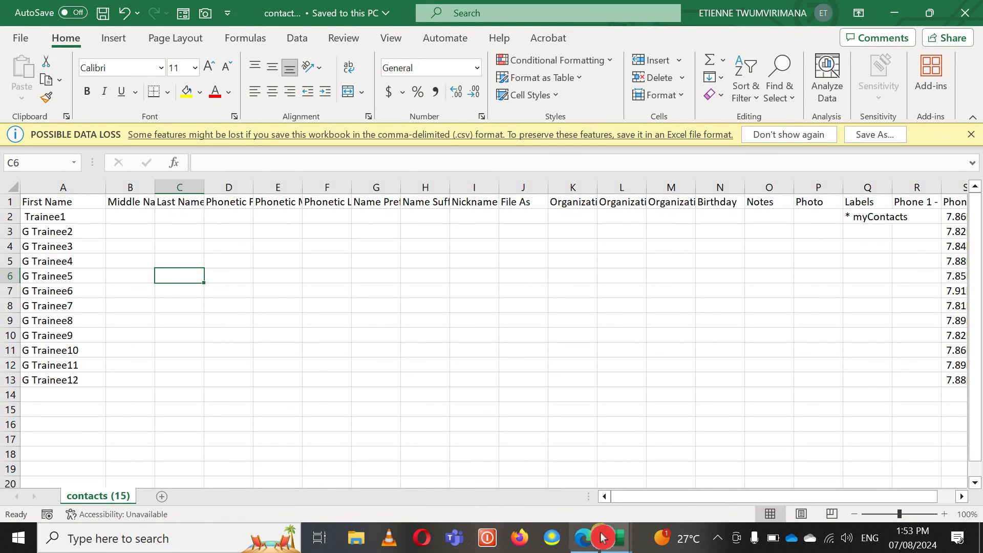
mouse_move(615, 538)
left_click(518, 487)
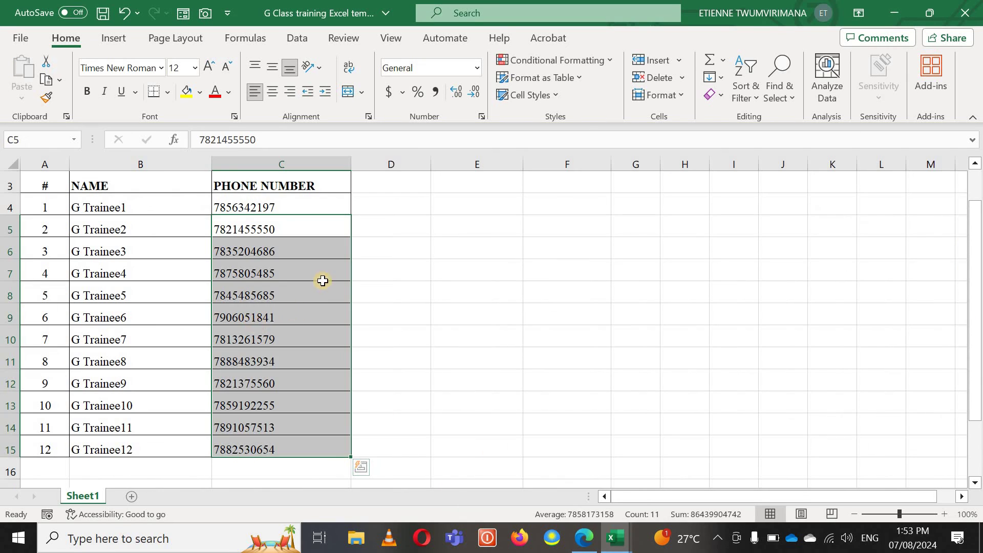
Step: Compare G Trainee3's and G Trainee5's phone numbers in column C with the imported contacts
left_click(323, 277)
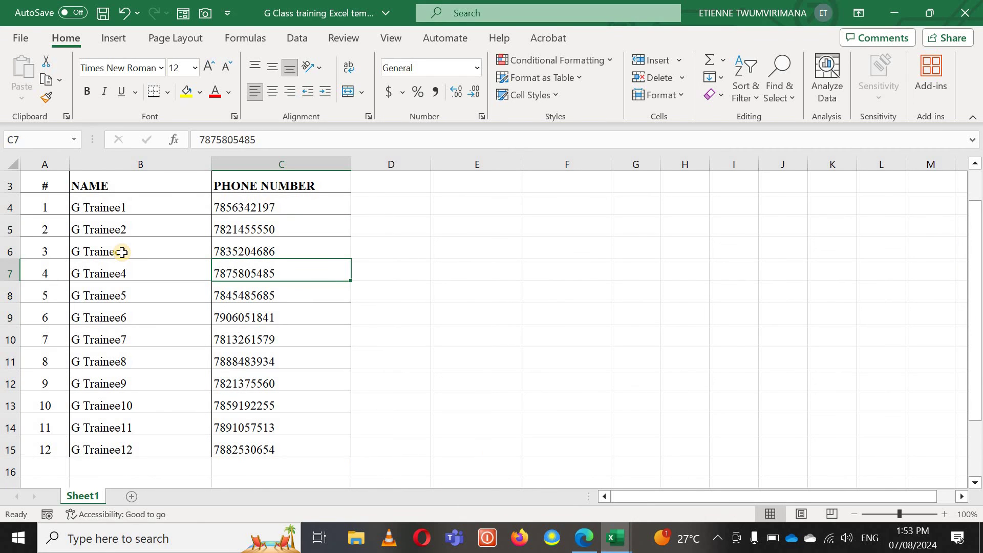
scroll(287, 274, "up", 1)
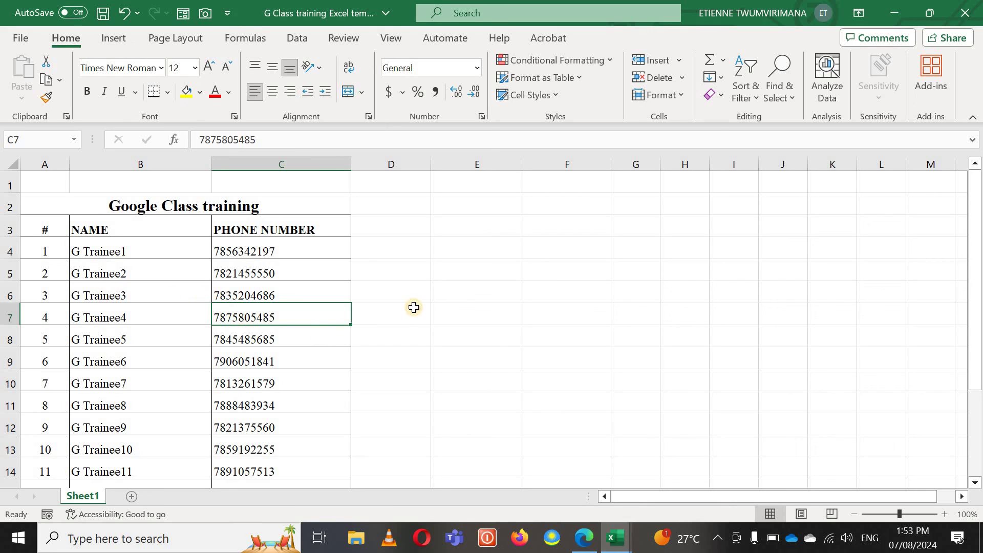
left_click_drag(351, 314, 267, 299)
left_click(271, 293)
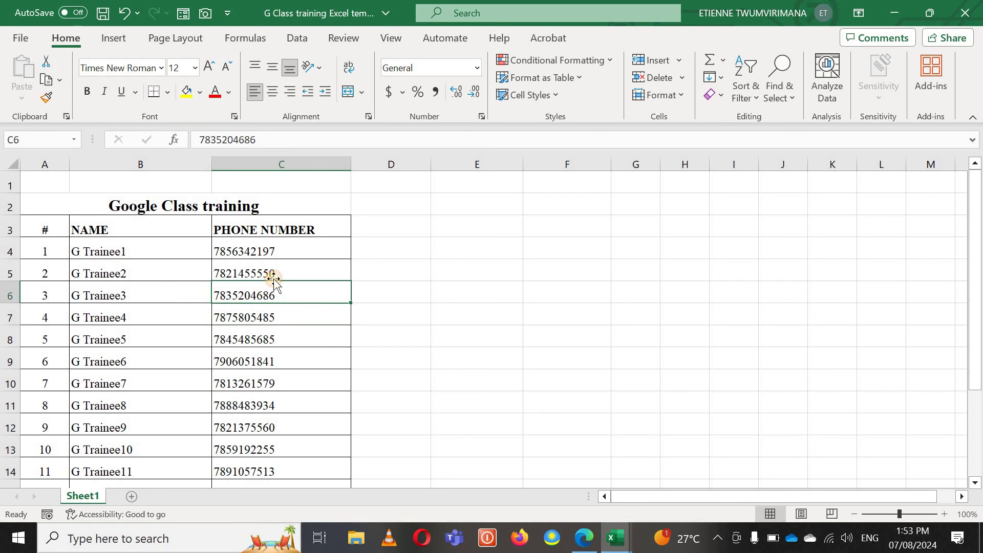
left_click(275, 332)
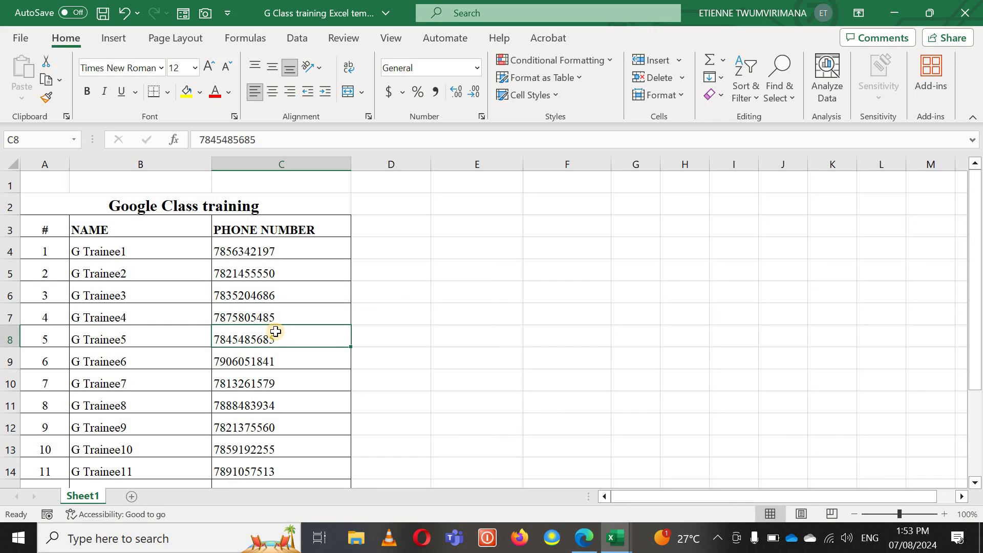